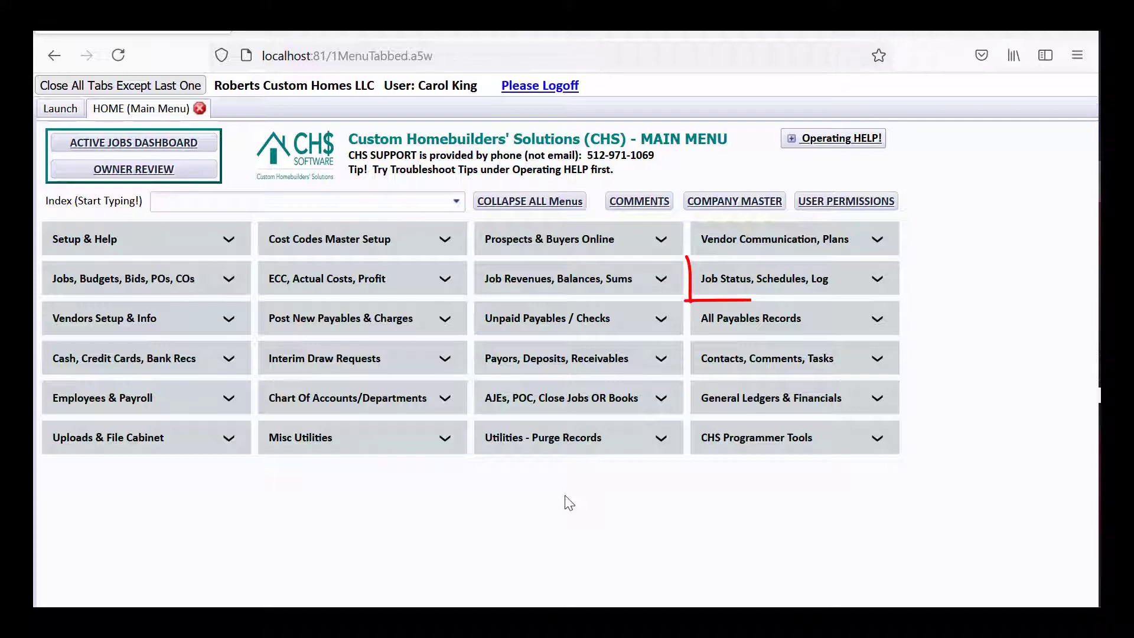
# Step: Open Job Schedules, select job LOVEMAN2 and bring up its list of project stages for purchase orders and weekly status
pyautogui.click(812, 286)
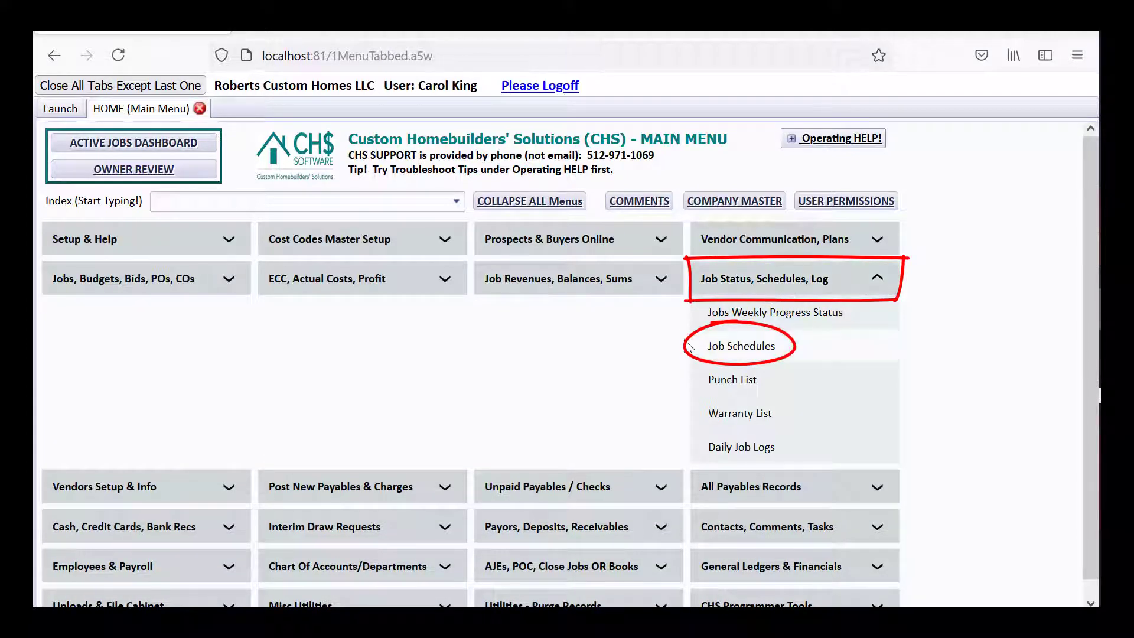
pyautogui.click(718, 348)
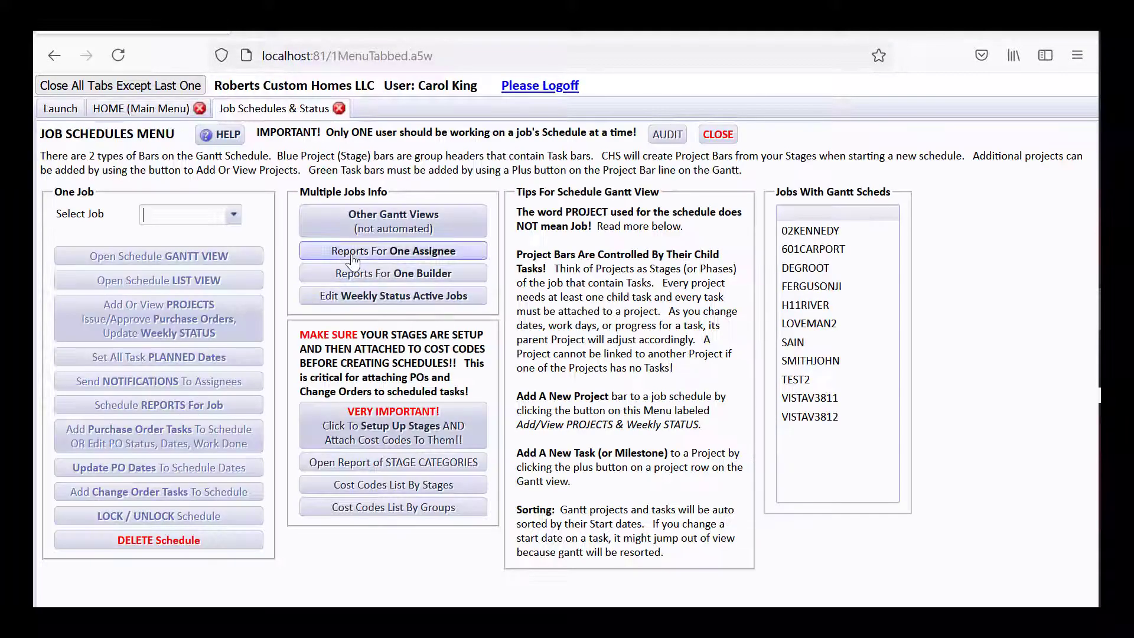
pyautogui.write('love')
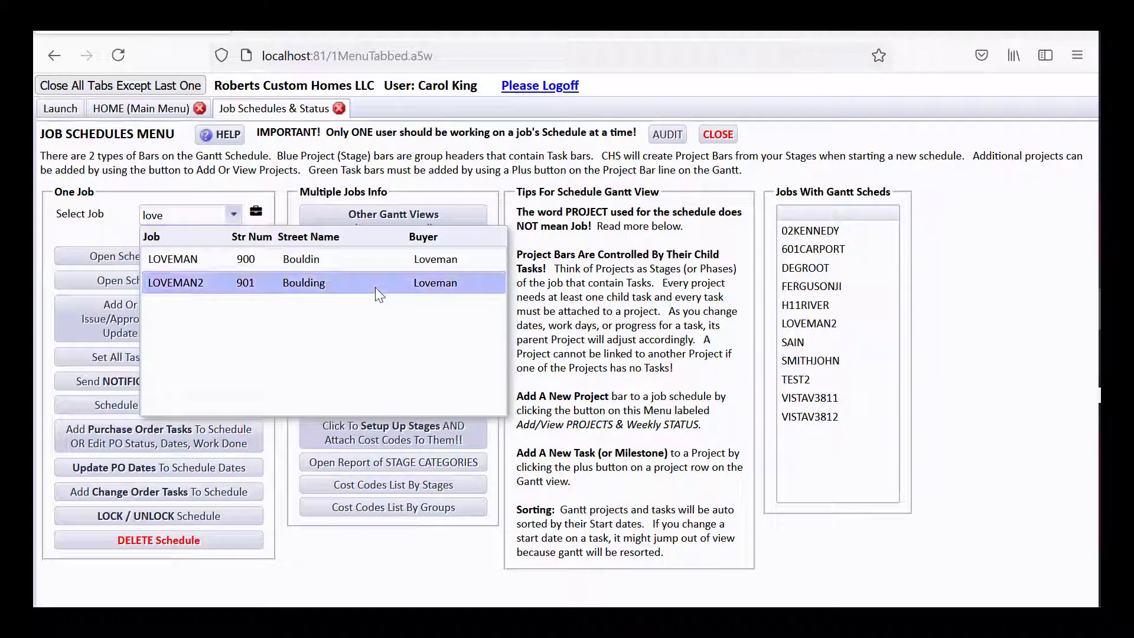
pyautogui.click(375, 288)
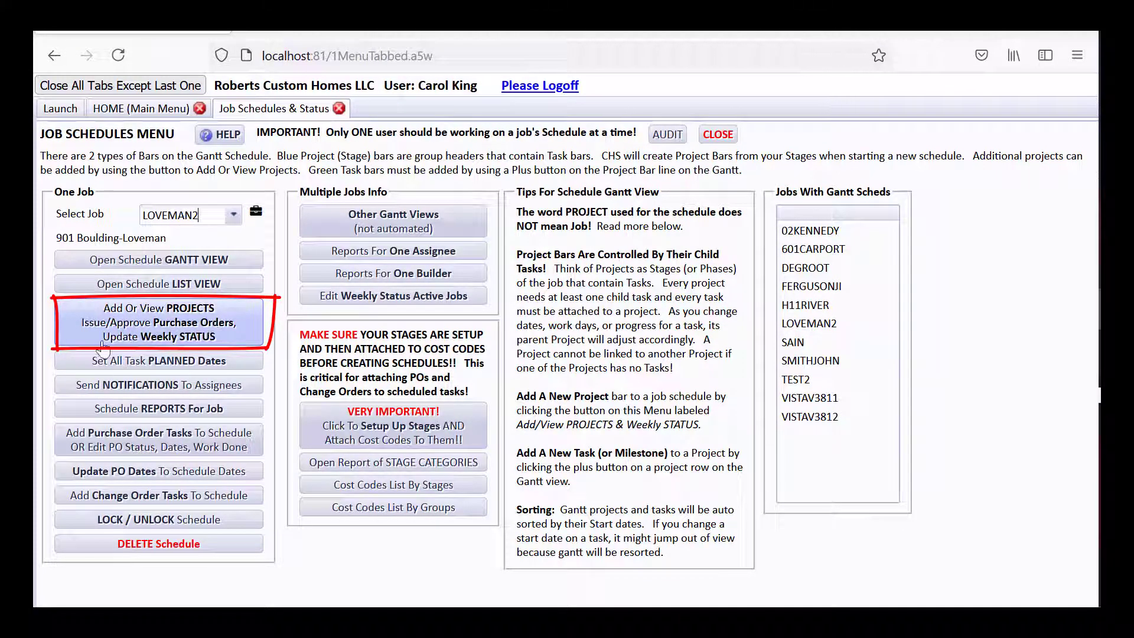
pyautogui.click(182, 334)
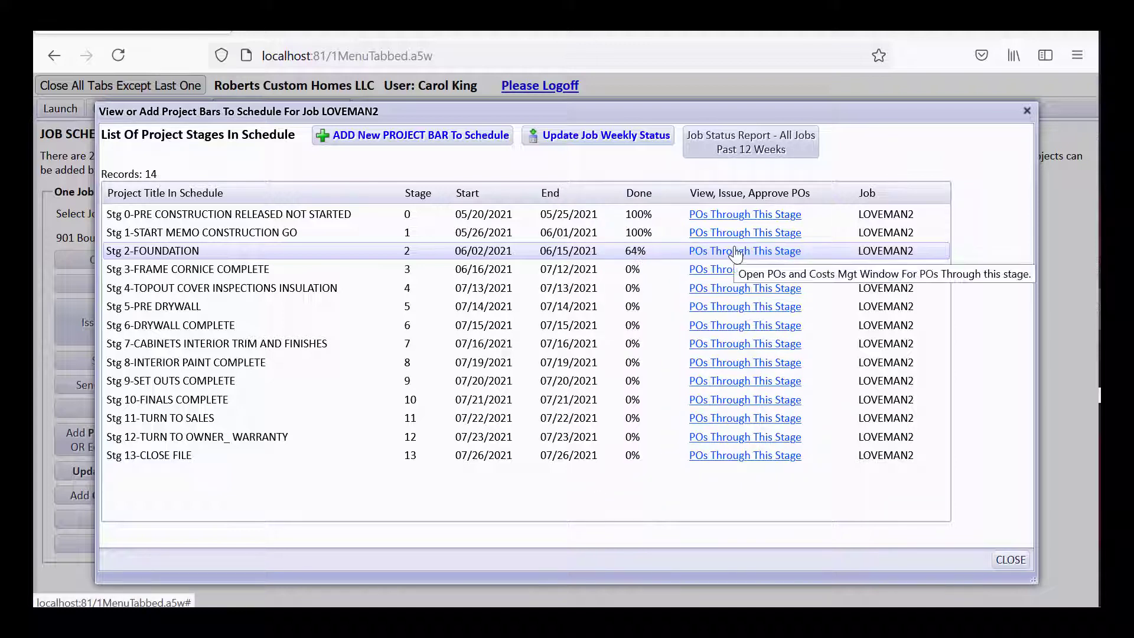
# Step: Update the weekly status of job LOVEMAN2 for Monday 06/14/2021 to stage 1, START MEMO CONSTRUCTION GO
pyautogui.click(579, 137)
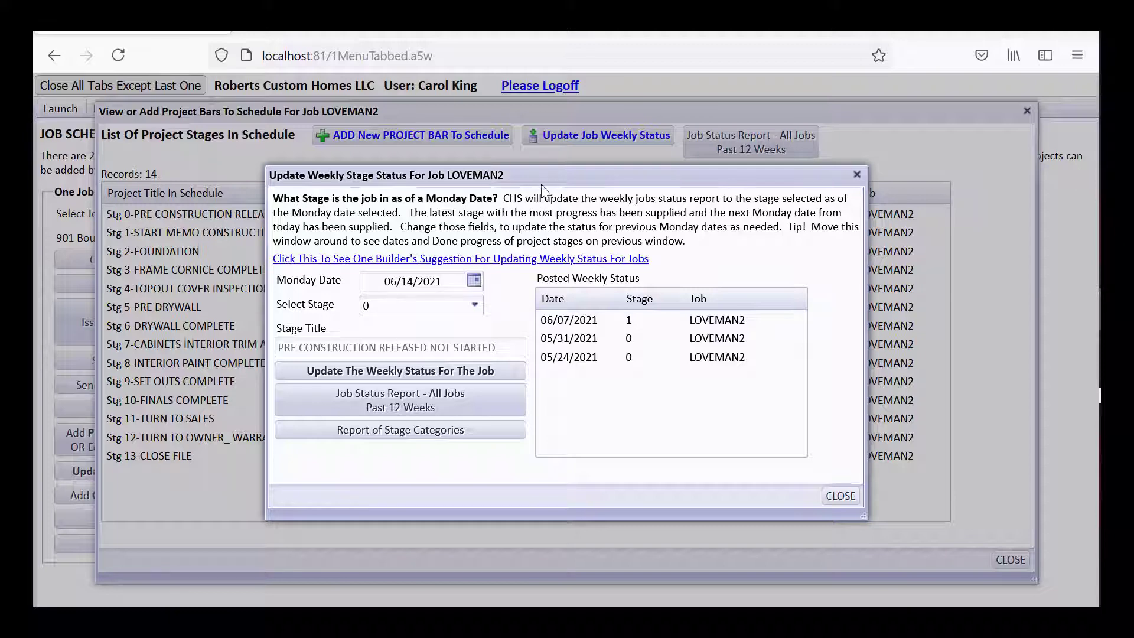
pyautogui.moveTo(541, 175); pyautogui.dragTo(505, 169)
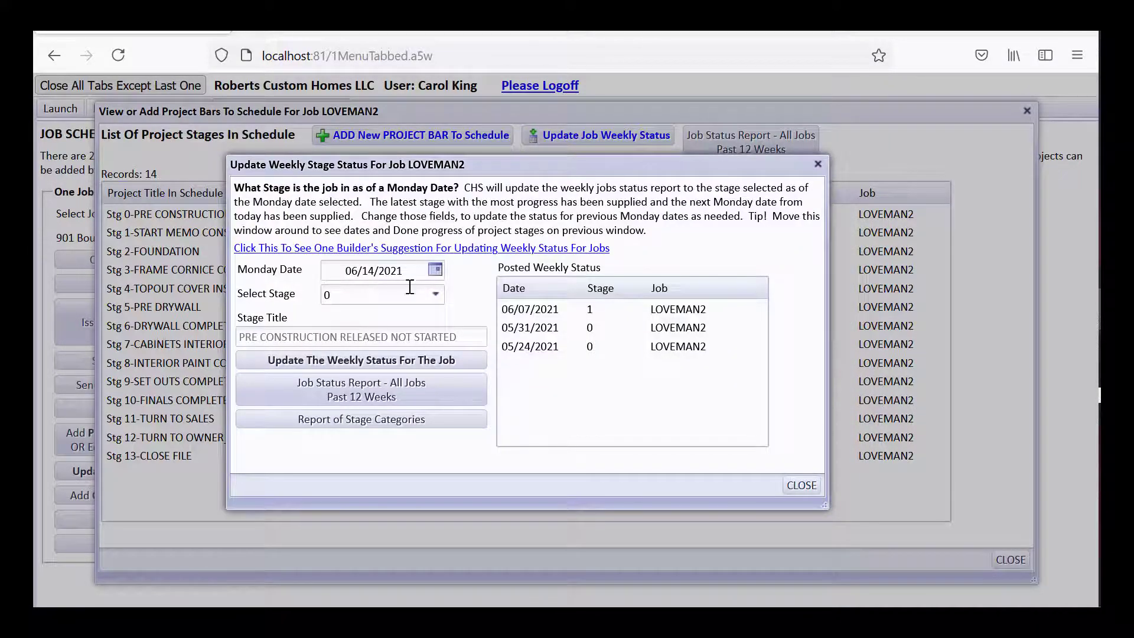
pyautogui.click(437, 295)
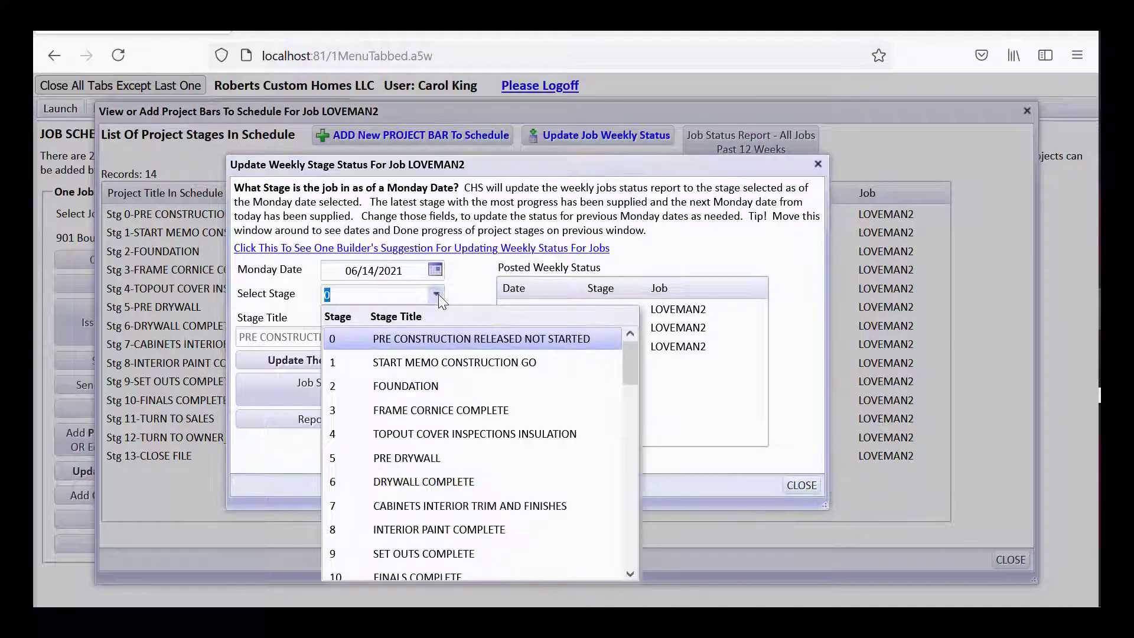
pyautogui.click(422, 365)
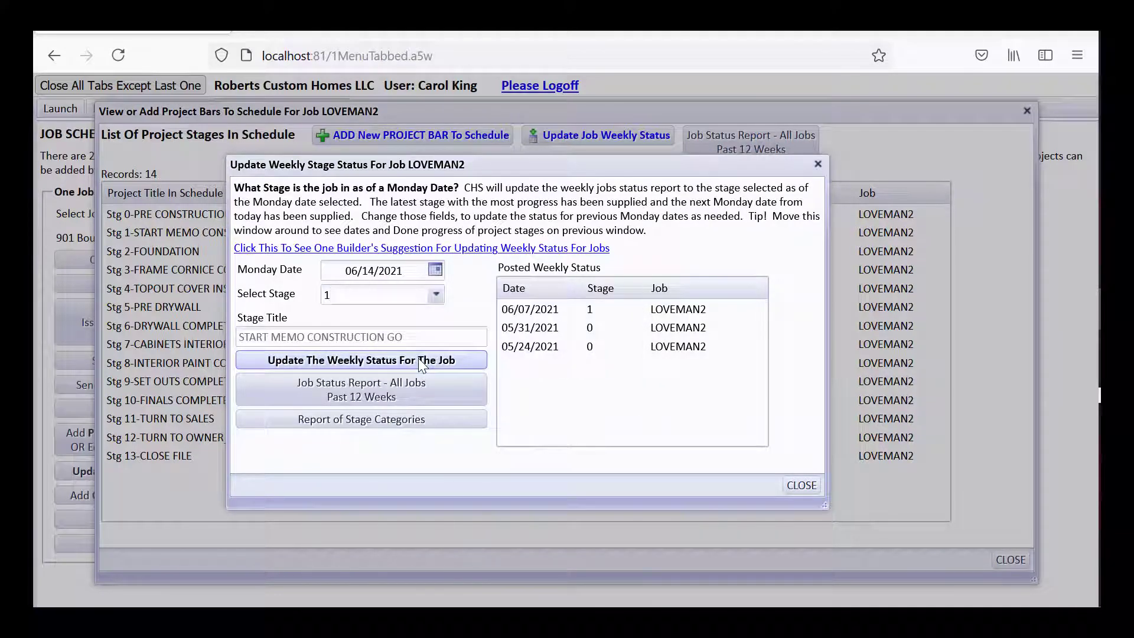
pyautogui.click(407, 362)
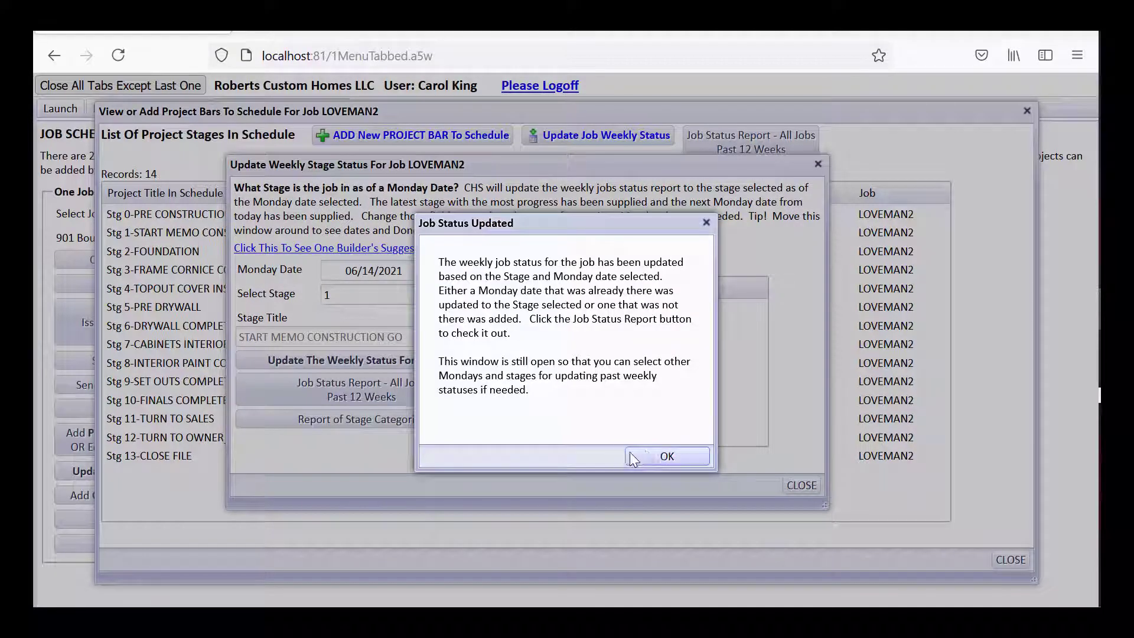
pyautogui.click(647, 455)
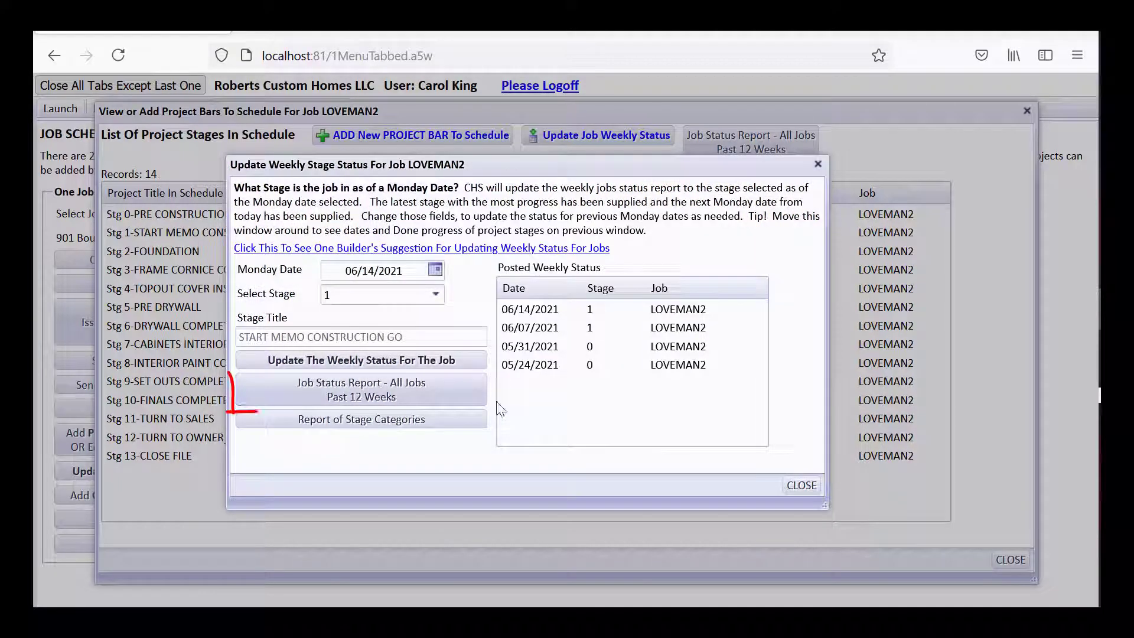
# Step: Review the Job Status Report for all jobs over the past 12 weeks, then close the weekly status update
pyautogui.click(444, 397)
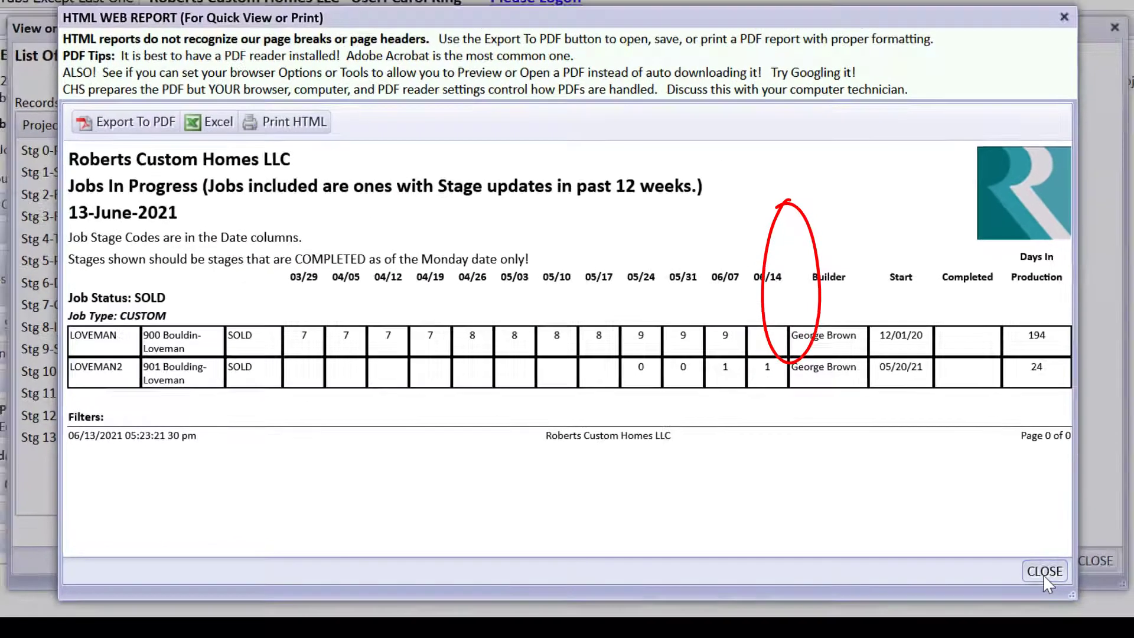
pyautogui.click(1096, 559)
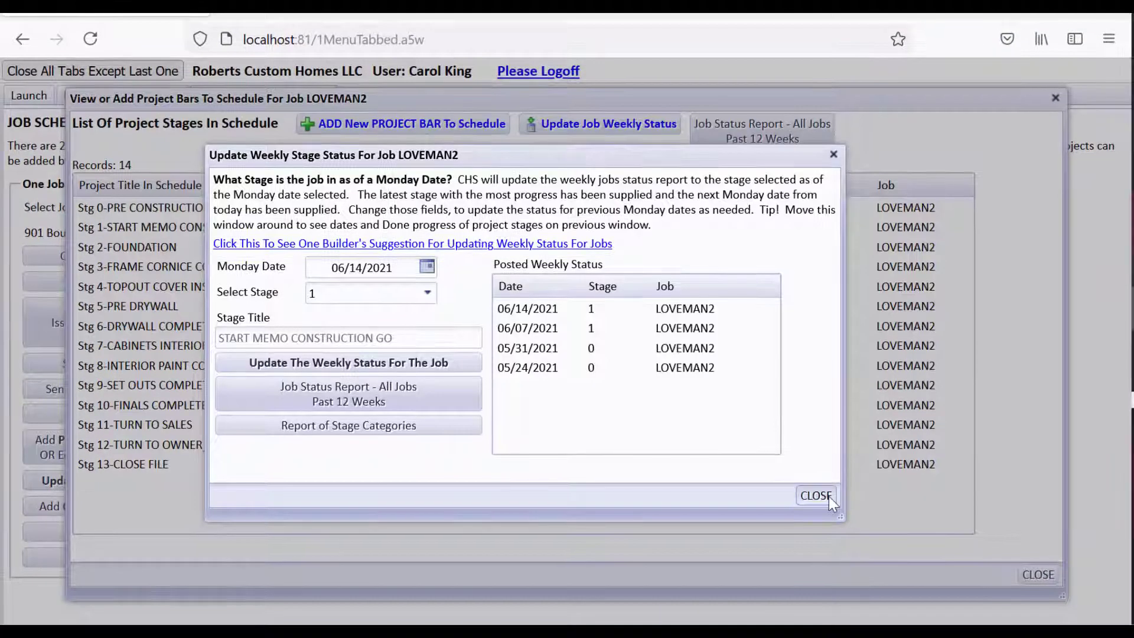
pyautogui.click(829, 497)
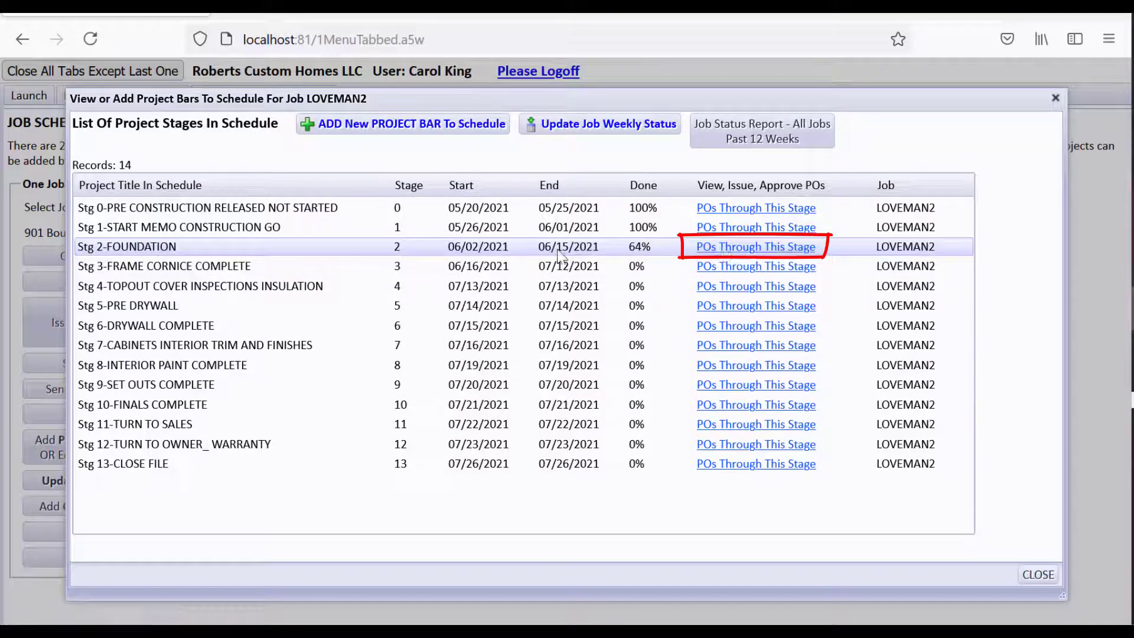
# Step: Review the LOVEMAN2 purchase orders through Stg 2-FOUNDATION and the Work Done help, then return to the collapsed main menu
pyautogui.click(724, 249)
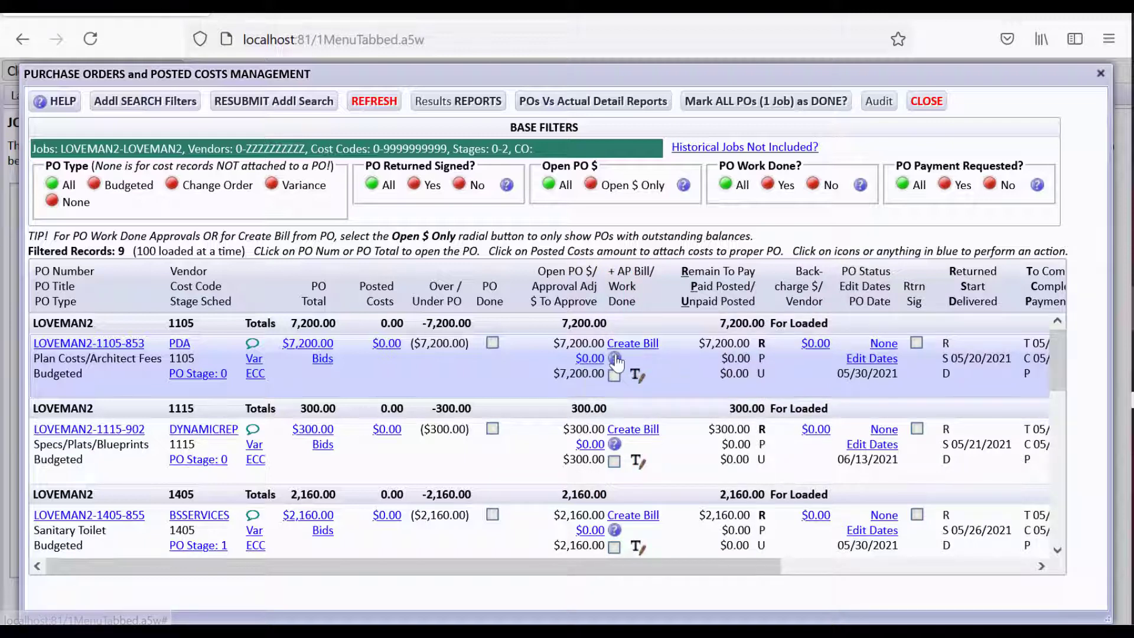
pyautogui.click(613, 359)
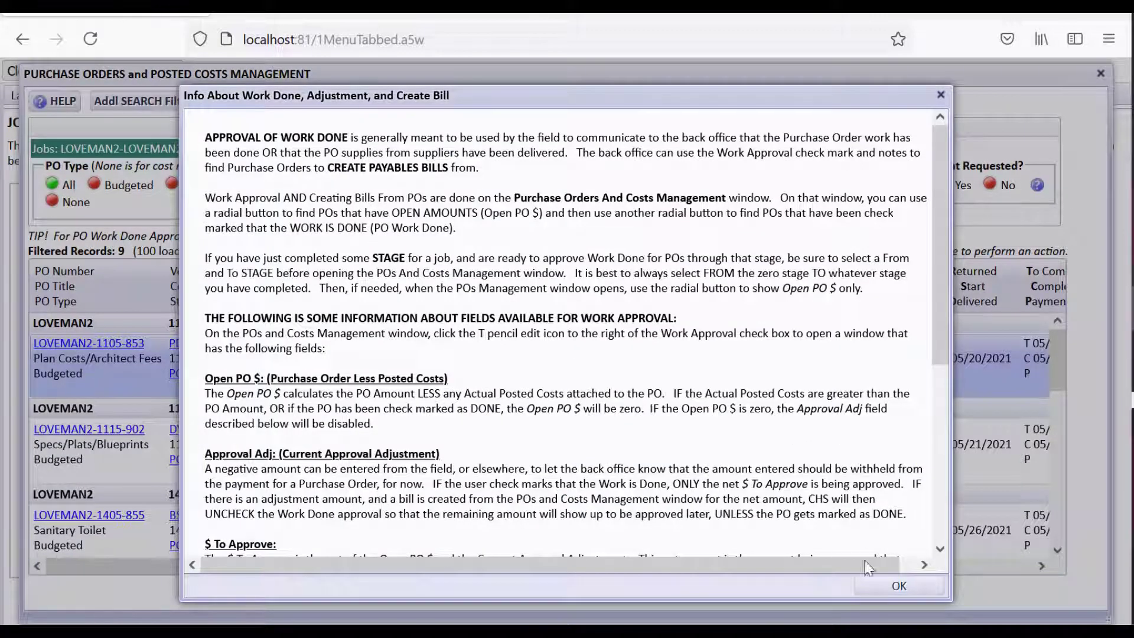
pyautogui.click(886, 590)
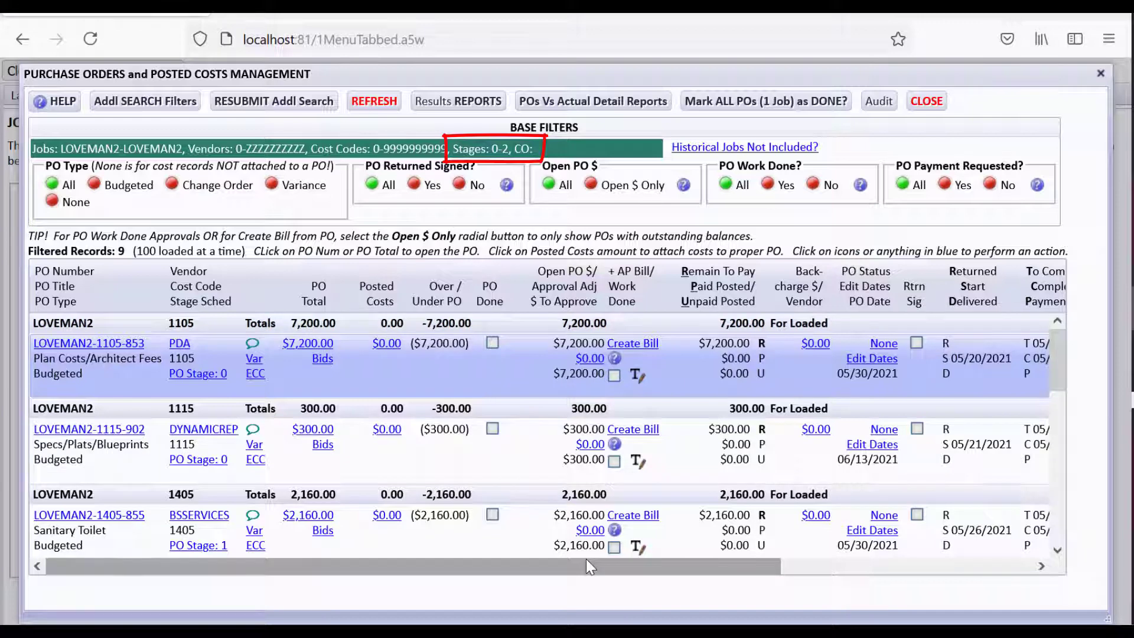
pyautogui.click(930, 106)
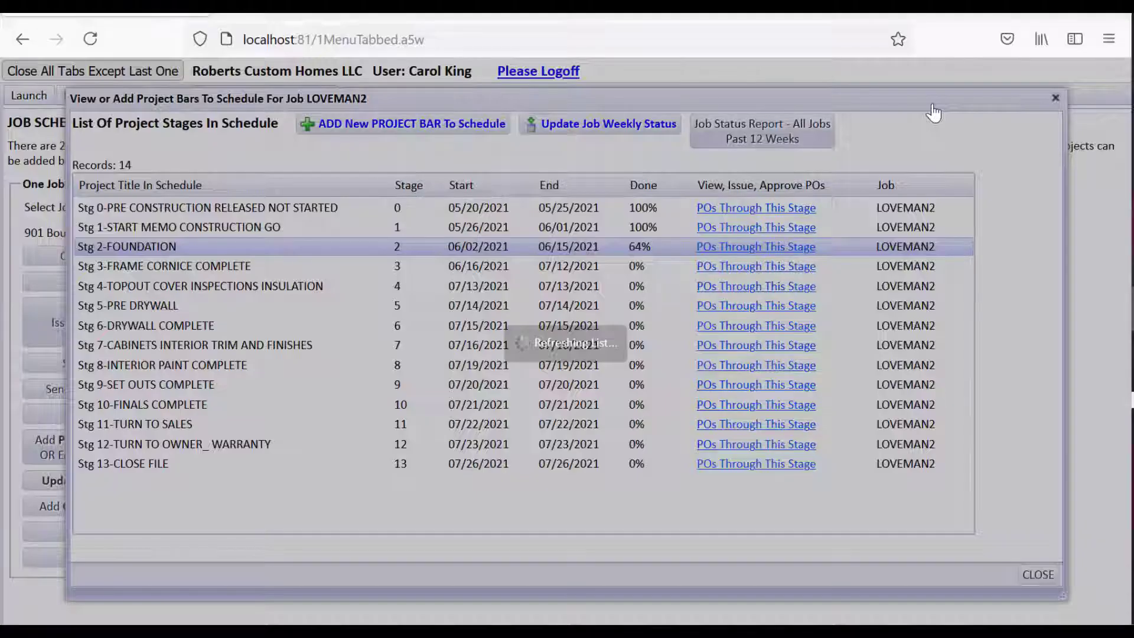
pyautogui.click(1034, 576)
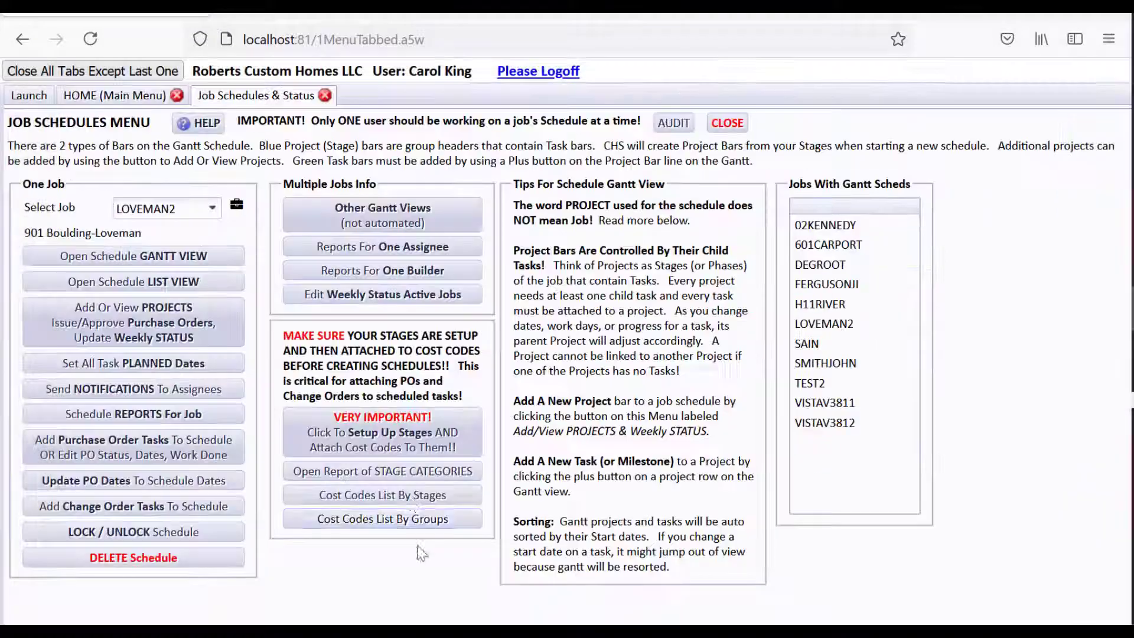
pyautogui.click(725, 125)
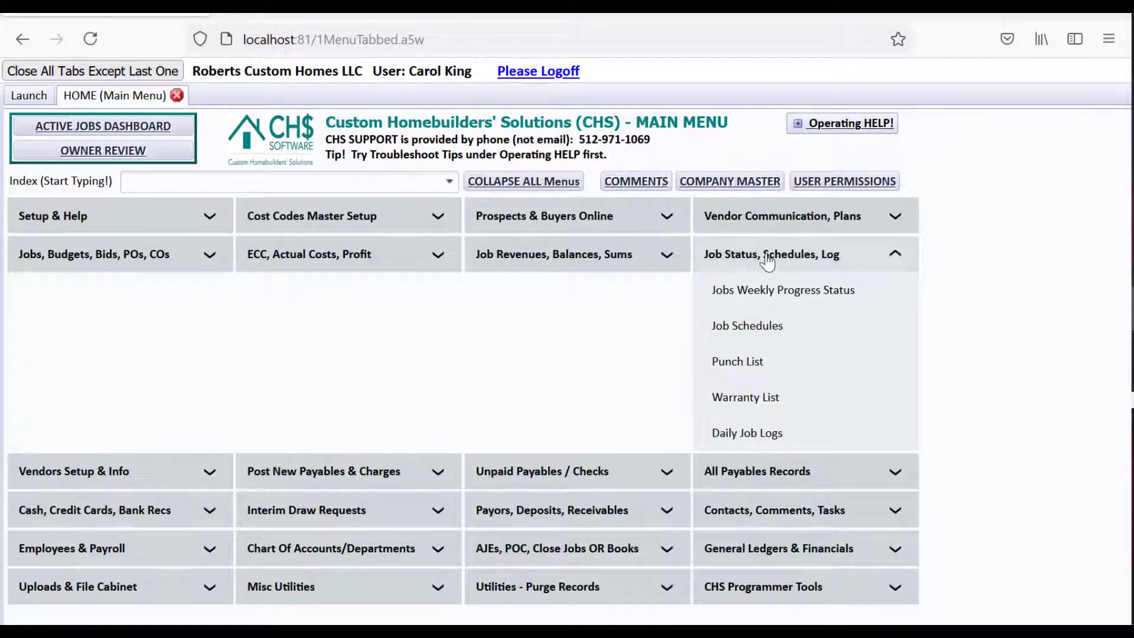
pyautogui.click(703, 251)
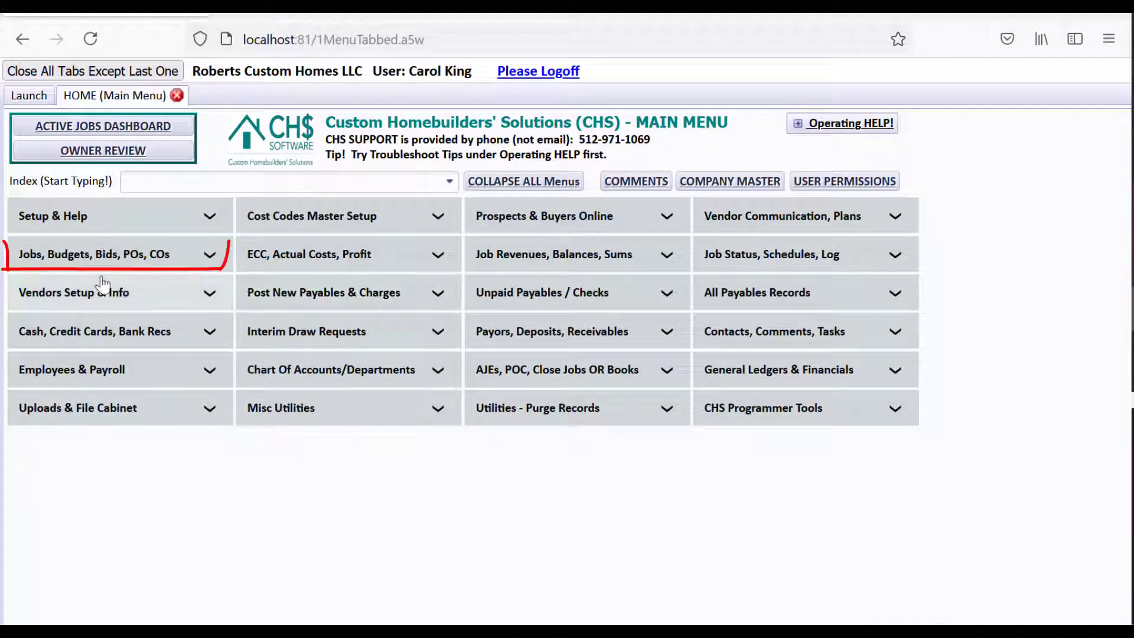
# Step: Open POs and Costs Management by job and cost code for all jobs from the Purchase Orders Menu
pyautogui.click(88, 262)
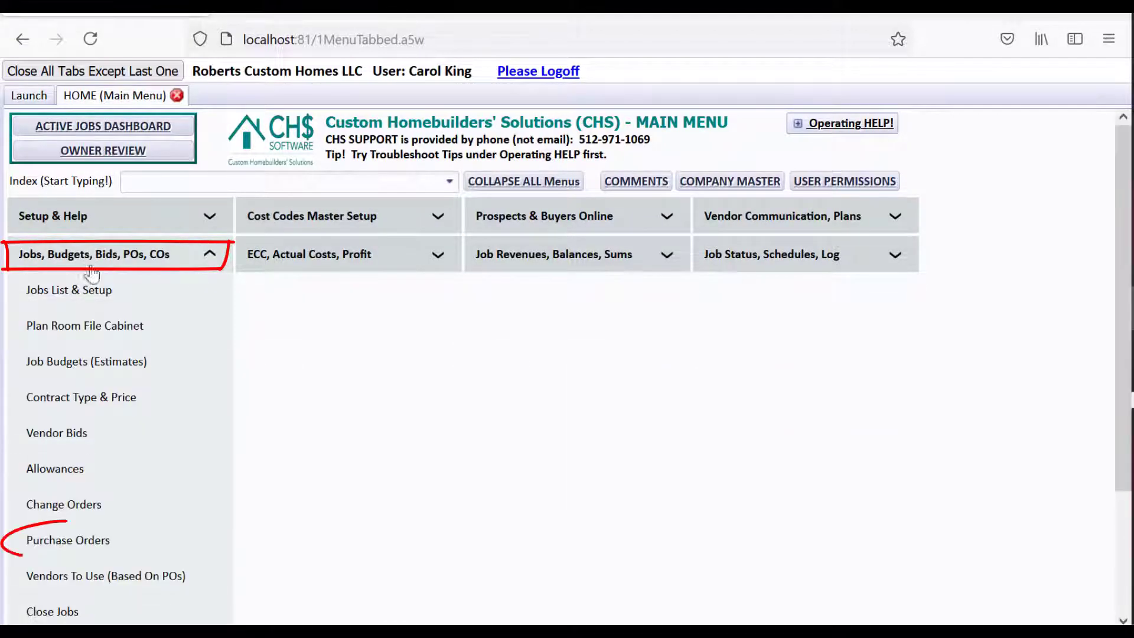
pyautogui.click(143, 539)
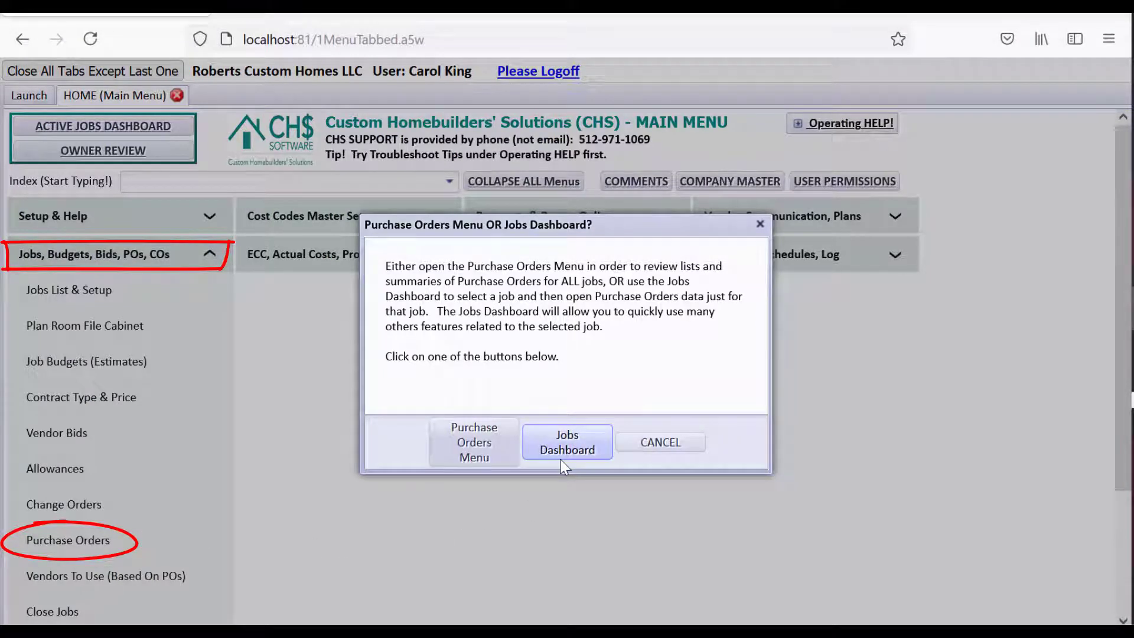
pyautogui.click(462, 443)
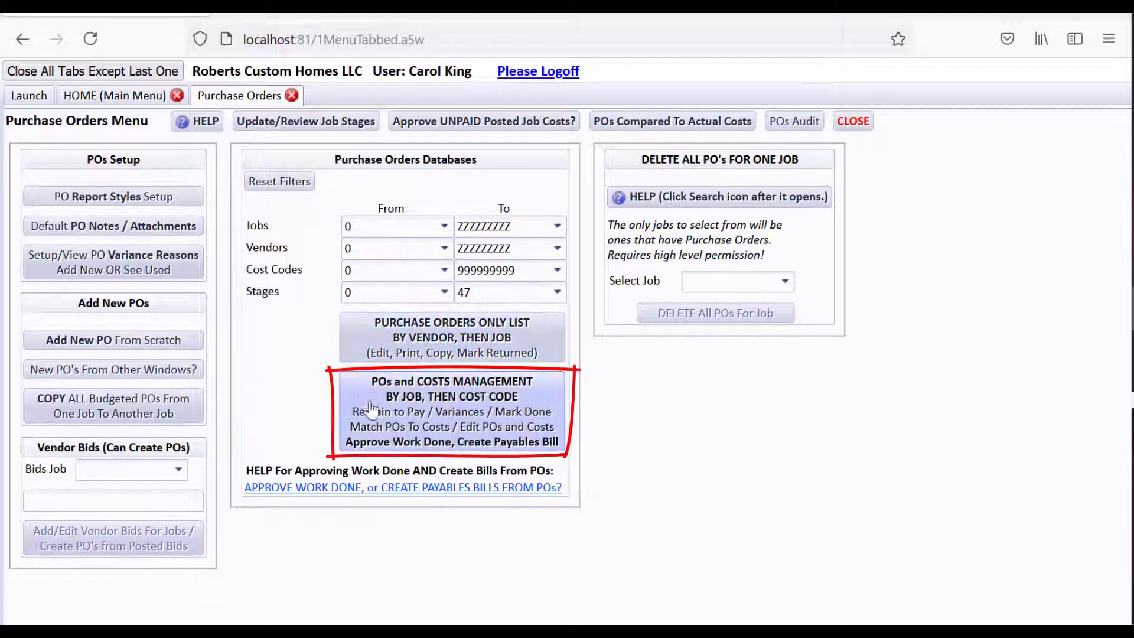
pyautogui.click(462, 424)
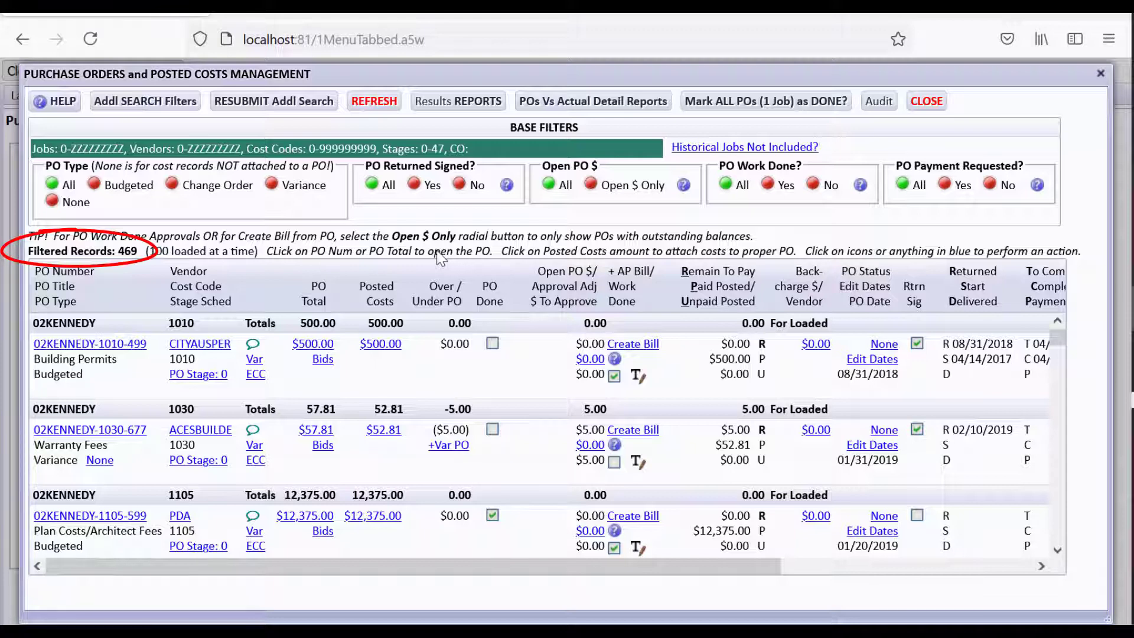
pyautogui.moveTo(508, 80)
pyautogui.mouseDown()
pyautogui.moveTo(514, 431)
pyautogui.moveTo(519, 293)
pyautogui.moveTo(514, 352)
pyautogui.moveTo(478, 269)
pyautogui.moveTo(478, 349)
pyautogui.moveTo(438, 355)
pyautogui.moveTo(481, 306)
pyautogui.moveTo(488, 95)
pyautogui.mouseUp()
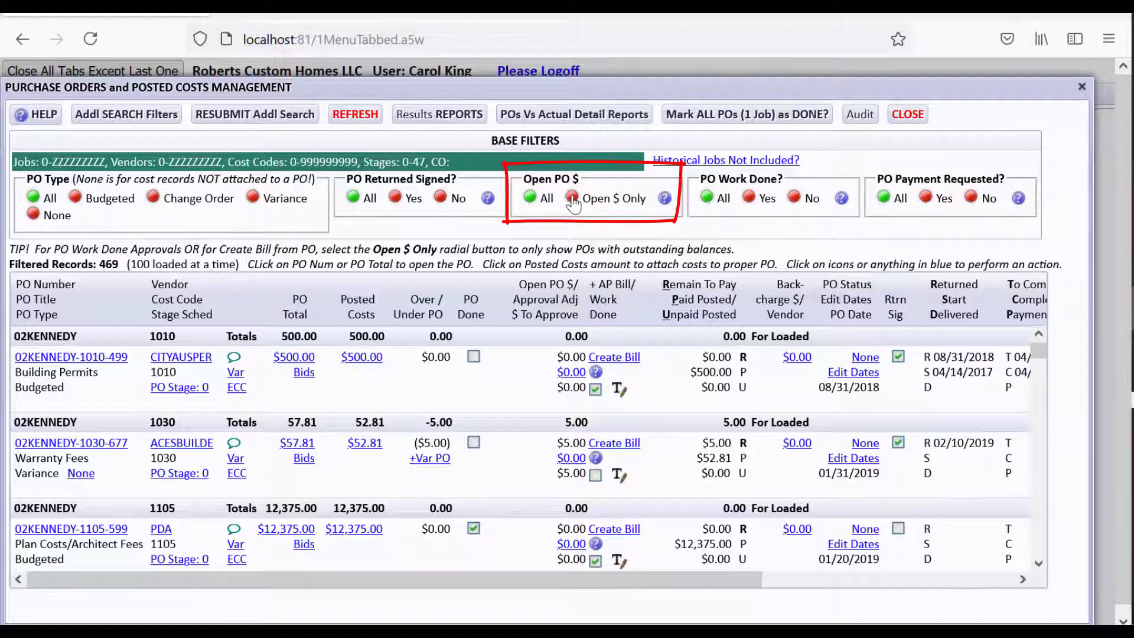
# Step: Filter the purchase orders to Open $ Only with PO Work Done set to No
pyautogui.click(630, 207)
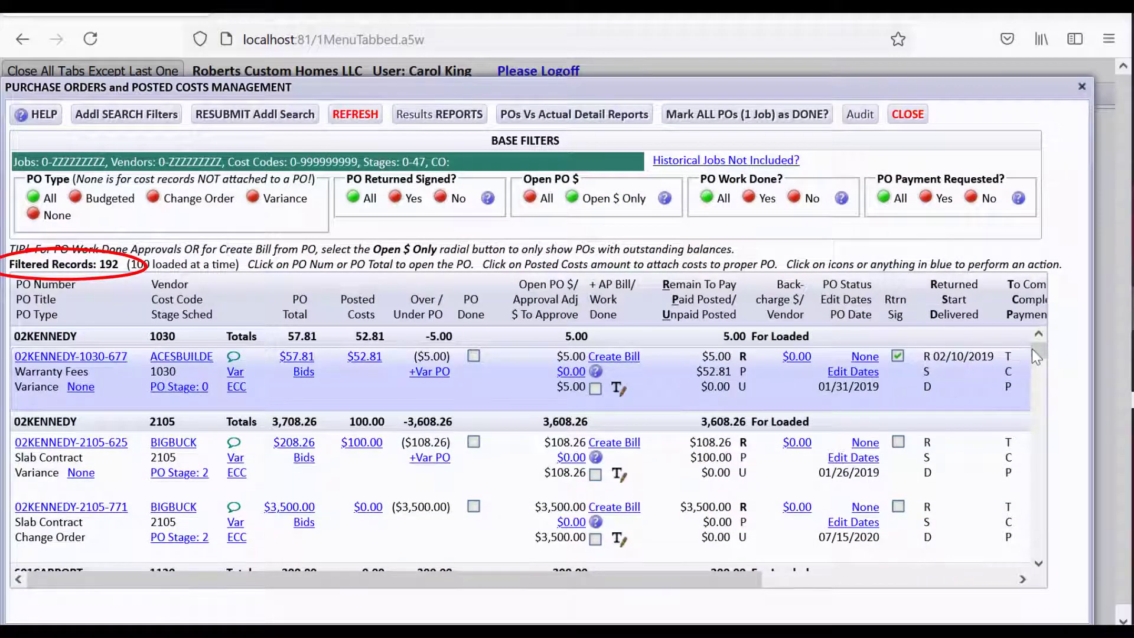
pyautogui.scroll(-10, 1032, 354)
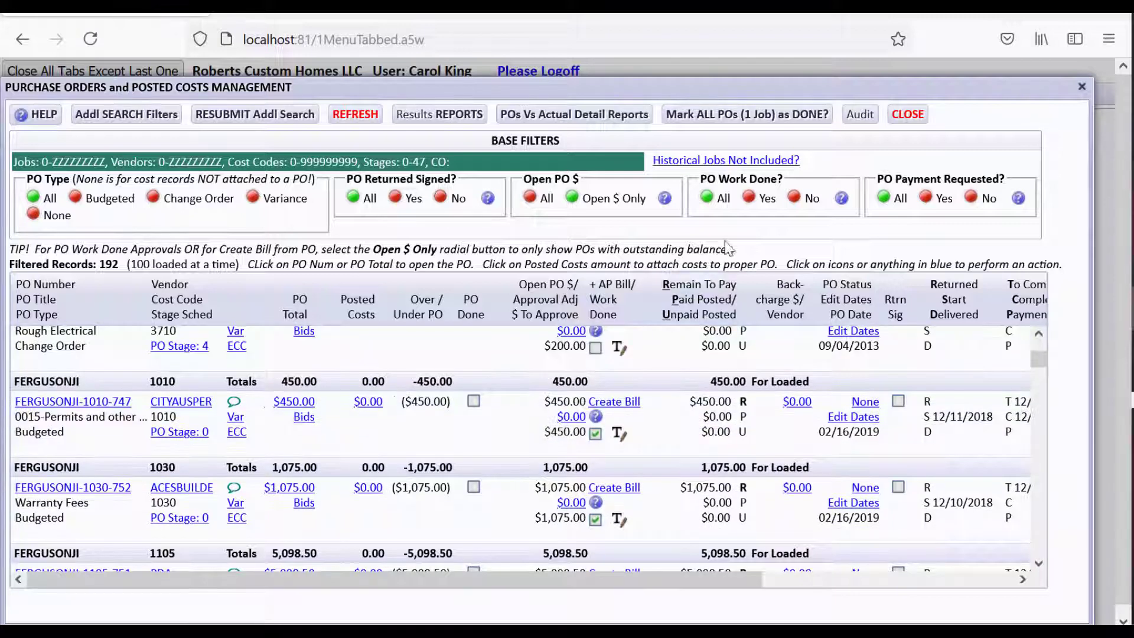
pyautogui.click(795, 199)
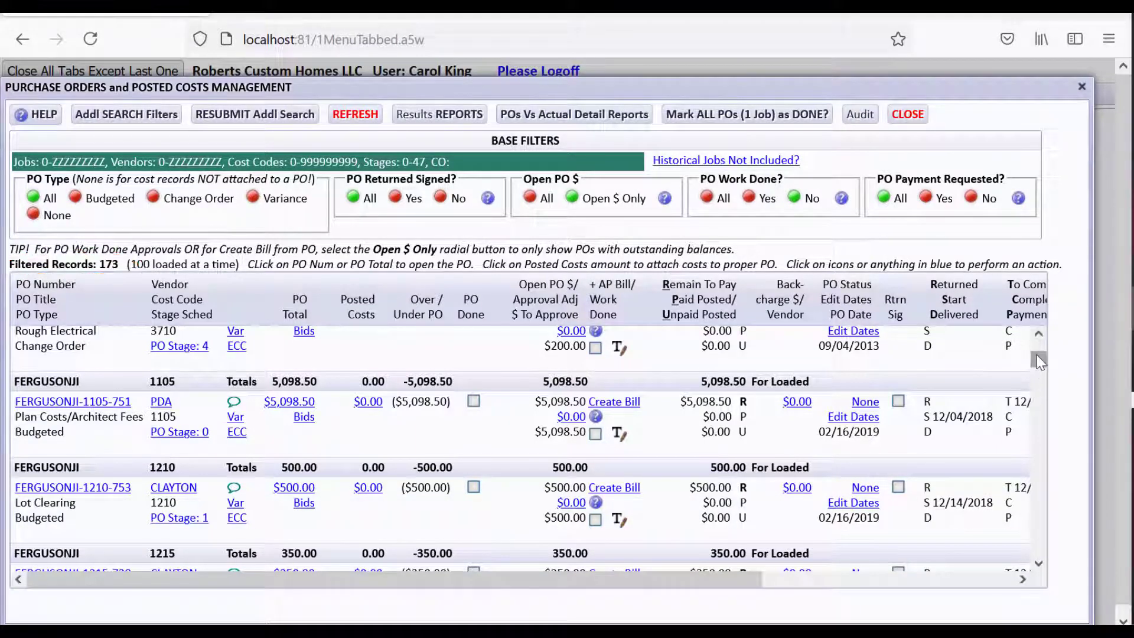
# Step: Look through the filtered purchase orders from the start of the list, checking their jobs, cost codes and stages
pyautogui.moveTo(1040, 362); pyautogui.dragTo(1040, 339)
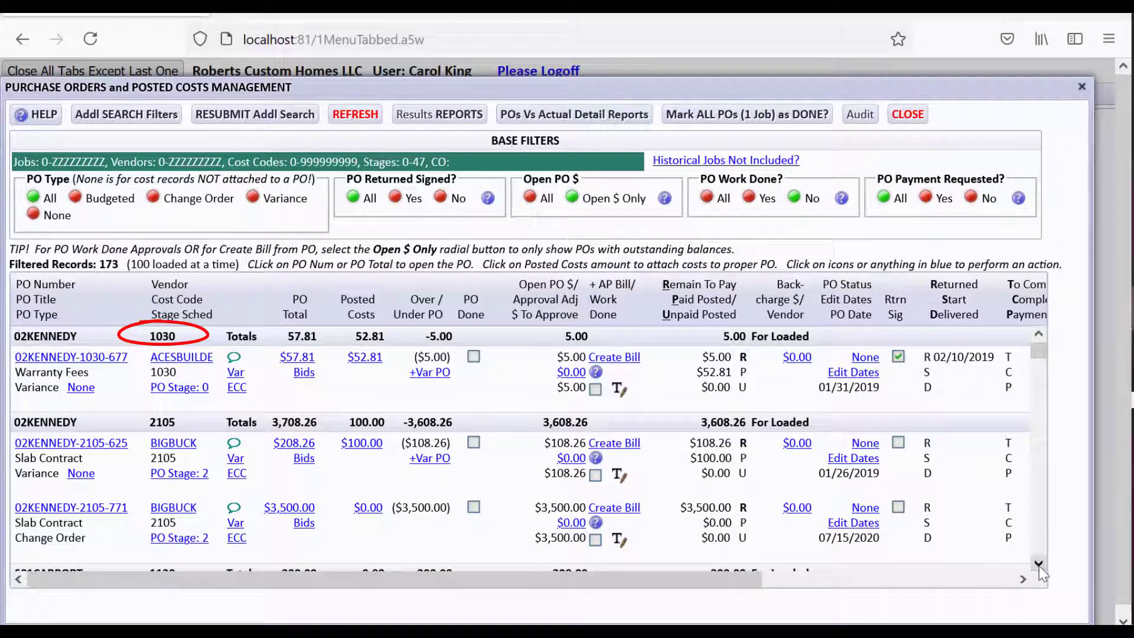
pyautogui.click(1040, 566)
pyautogui.click(1040, 566)
pyautogui.click(1040, 566)
pyautogui.click(1040, 566)
pyautogui.click(1040, 566)
pyautogui.click(1040, 566)
pyautogui.click(1040, 566)
pyautogui.click(1040, 566)
pyautogui.click(1040, 566)
pyautogui.click(1040, 566)
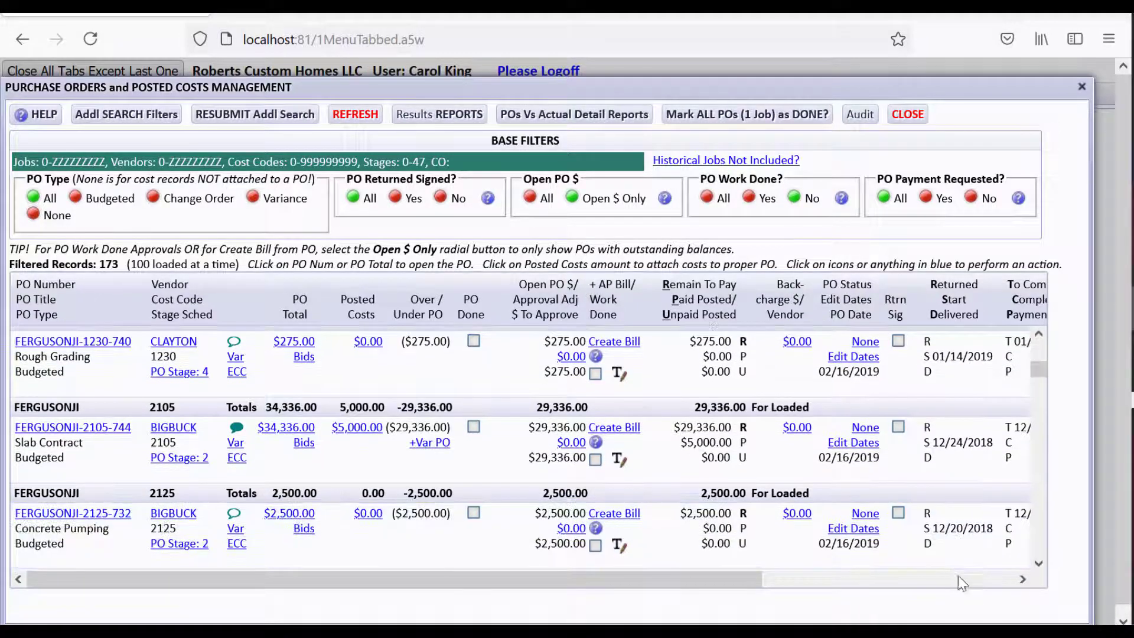
pyautogui.click(1039, 566)
pyautogui.click(1040, 566)
pyautogui.click(1040, 566)
pyautogui.click(1040, 566)
pyautogui.click(1040, 566)
pyautogui.click(1039, 566)
pyautogui.click(1040, 566)
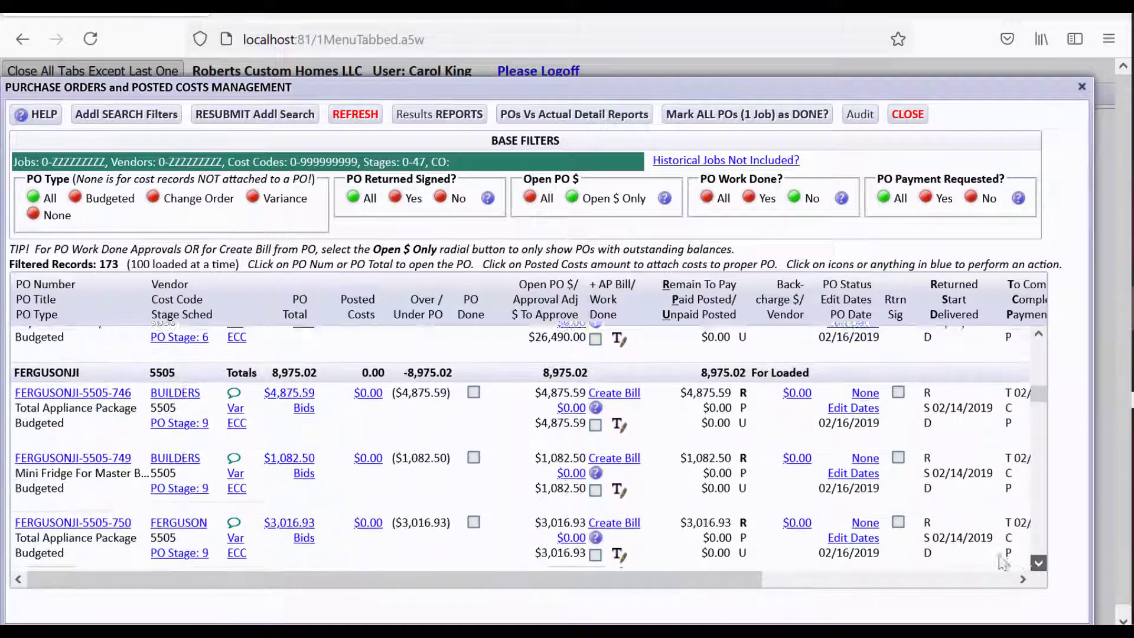
# Step: Search the filtered purchase orders for job LOVEMAN2 only and look through the matching records
pyautogui.click(127, 114)
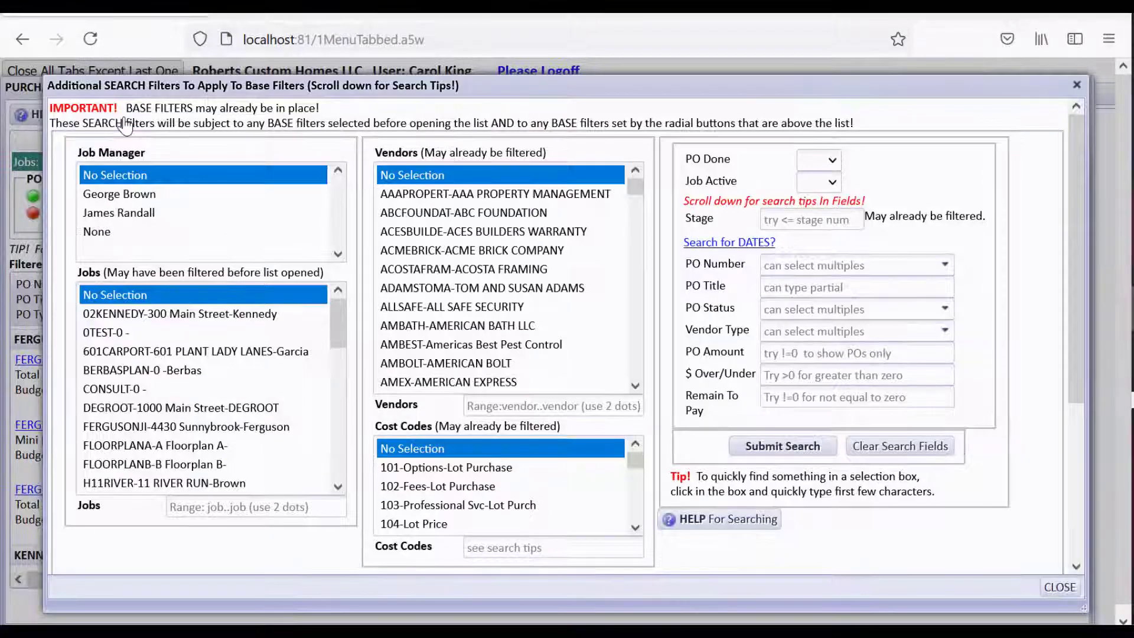
pyautogui.click(252, 302)
pyautogui.press('l')
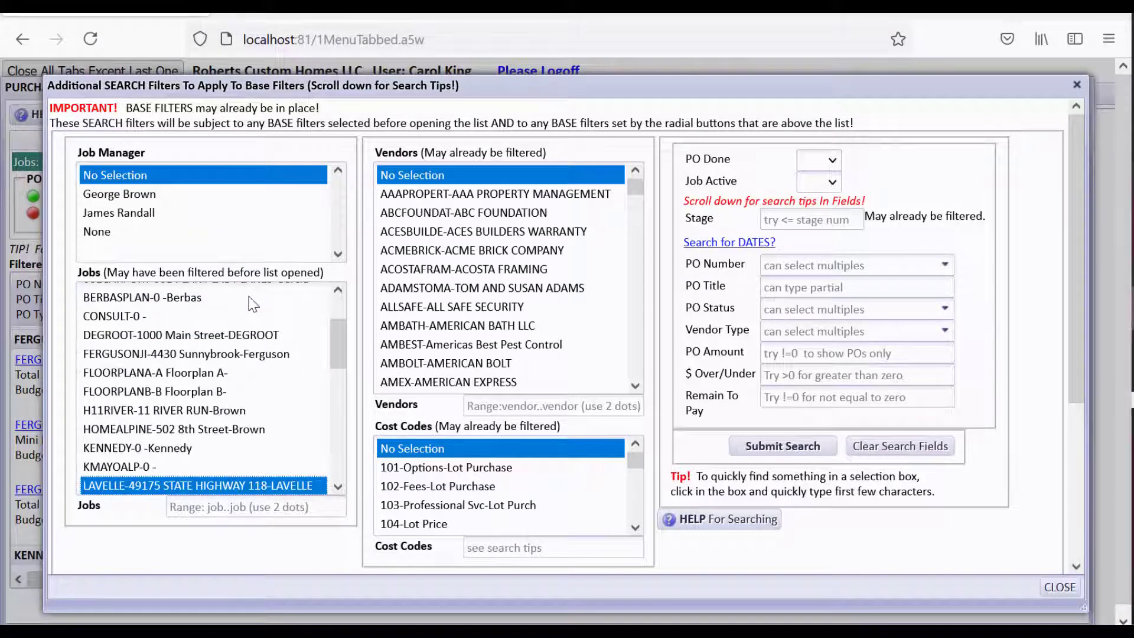
pyautogui.scroll(-2, 338, 491)
pyautogui.click(277, 434)
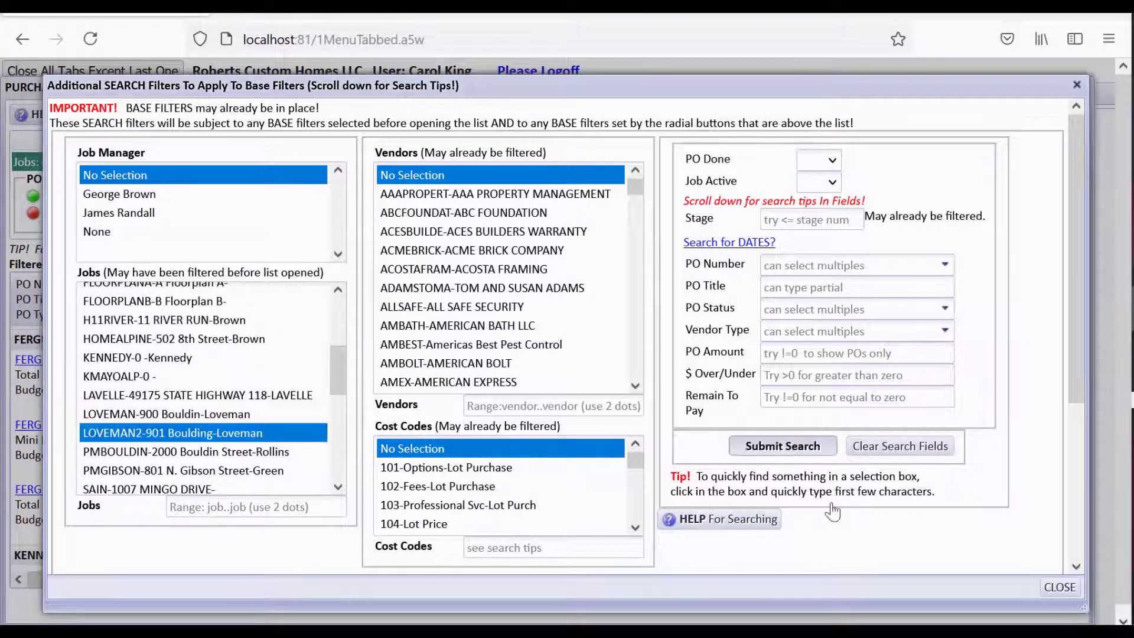
pyautogui.click(783, 446)
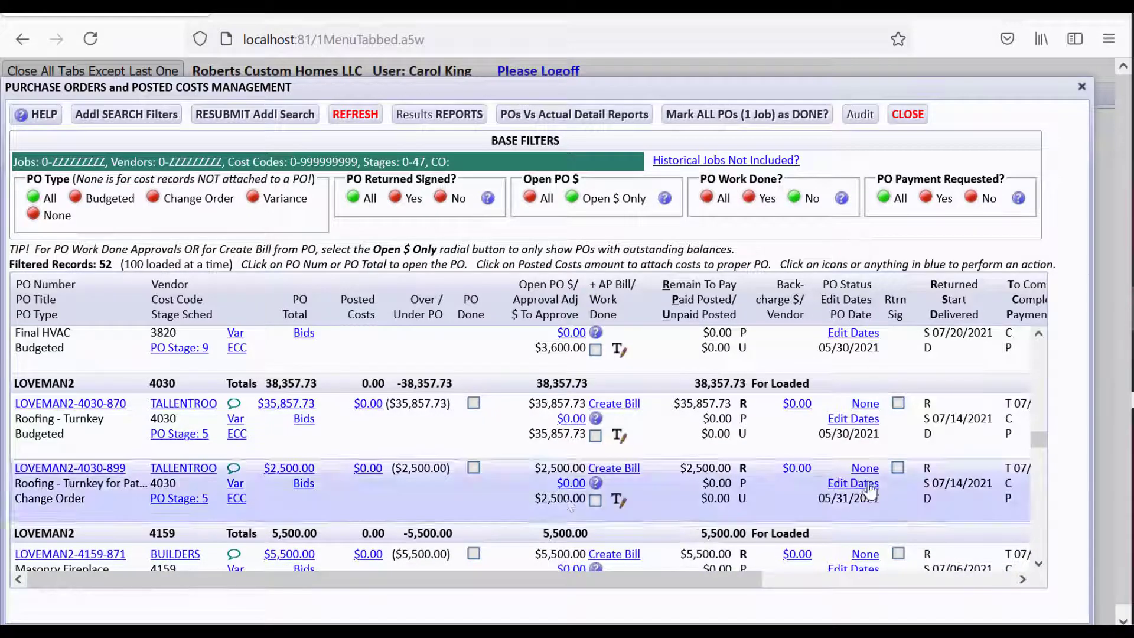
pyautogui.scroll(3, 1041, 334)
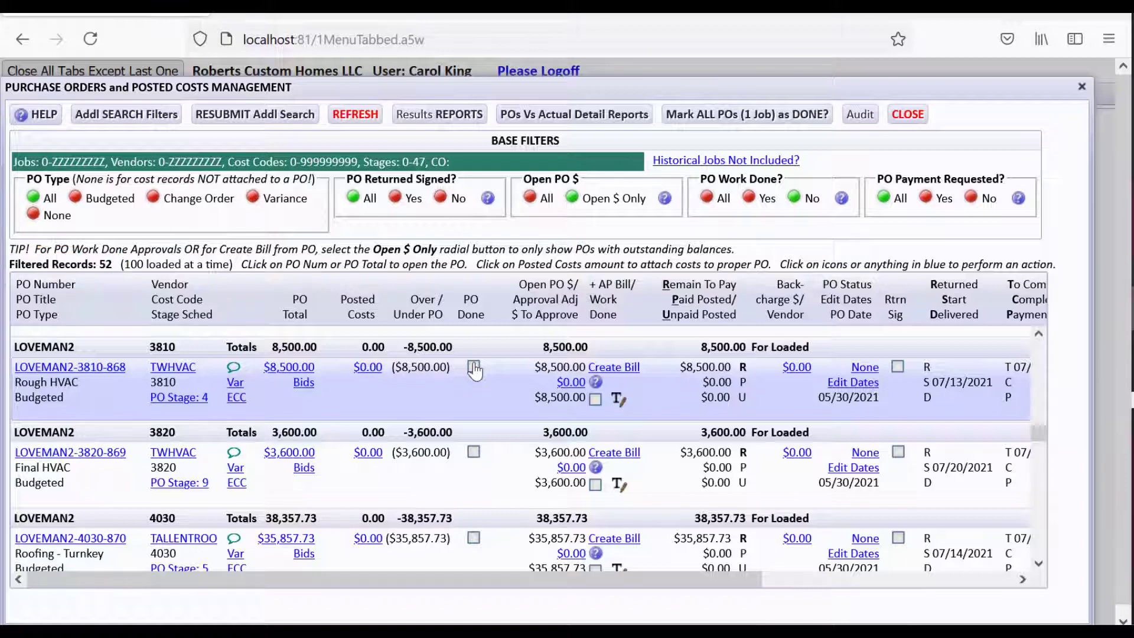
# Step: Close the purchase order windows and open the Active Jobs Dashboard for job LOVEMAN2
pyautogui.click(910, 113)
pyautogui.click(854, 122)
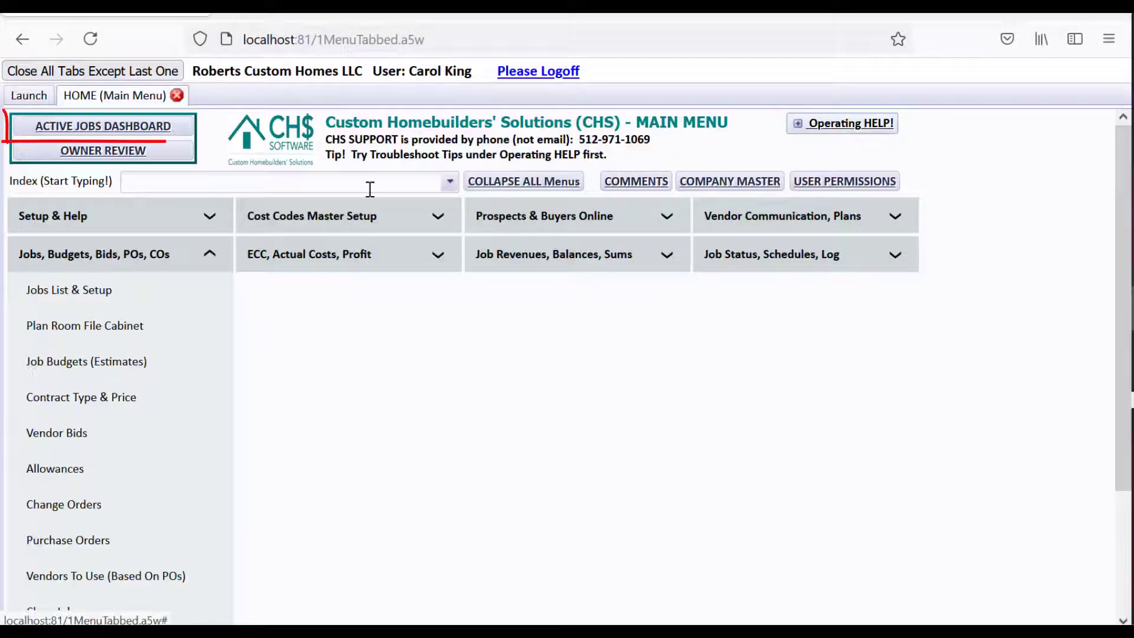
pyautogui.click(153, 127)
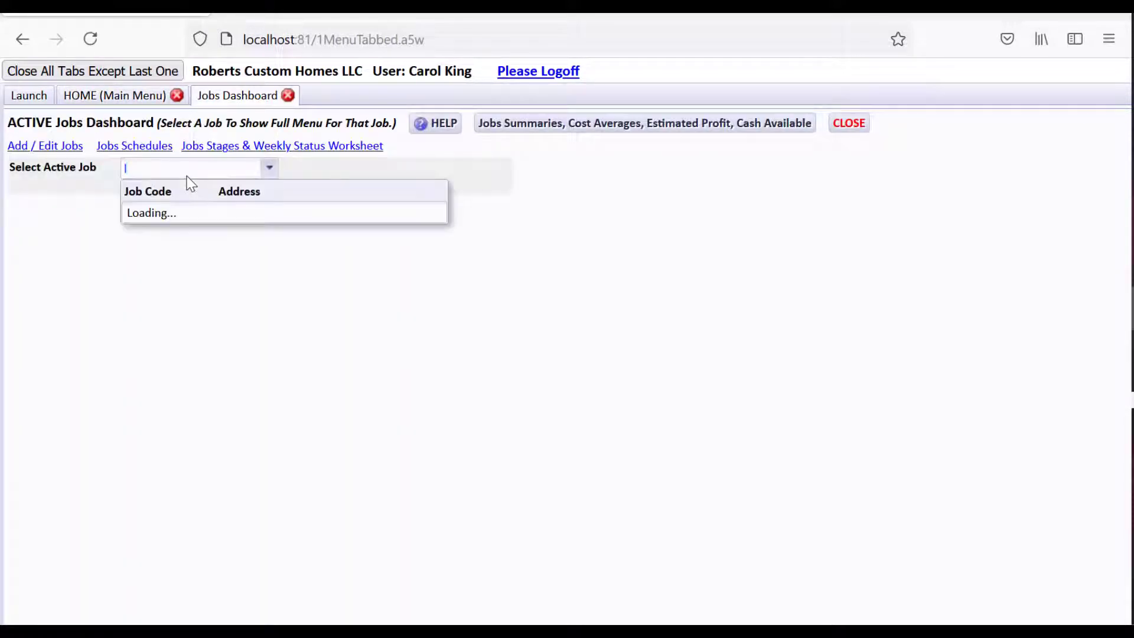
pyautogui.write('love')
pyautogui.click(231, 241)
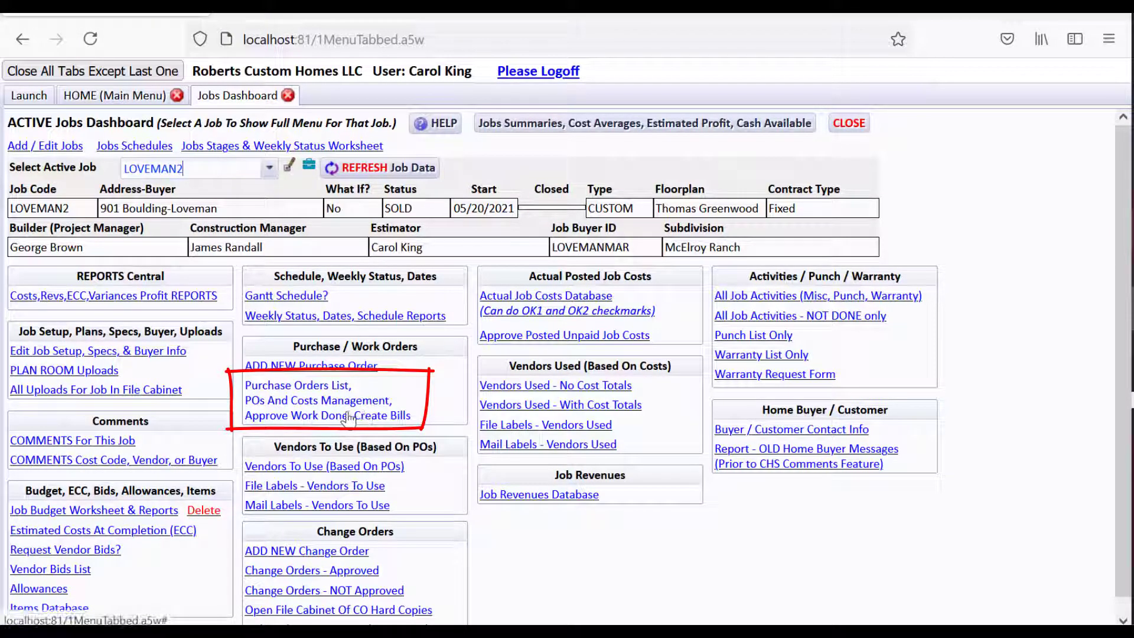
# Step: Open POs and Costs Management by job and cost code for LOVEMAN2, limiting the stages from 0 to 2
pyautogui.click(286, 413)
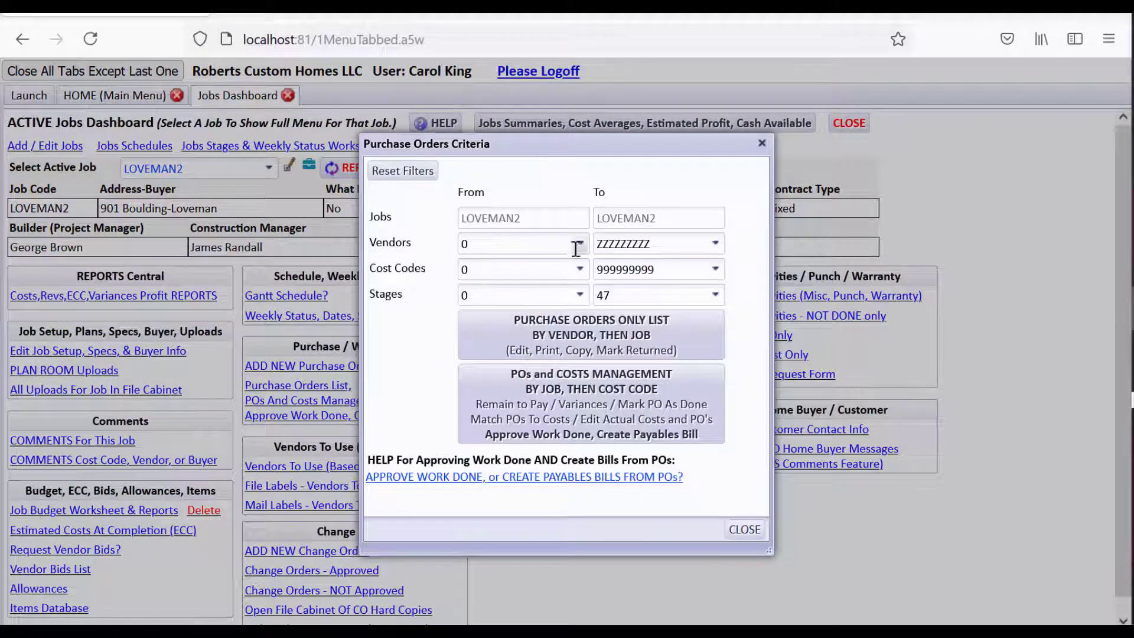
pyautogui.click(716, 295)
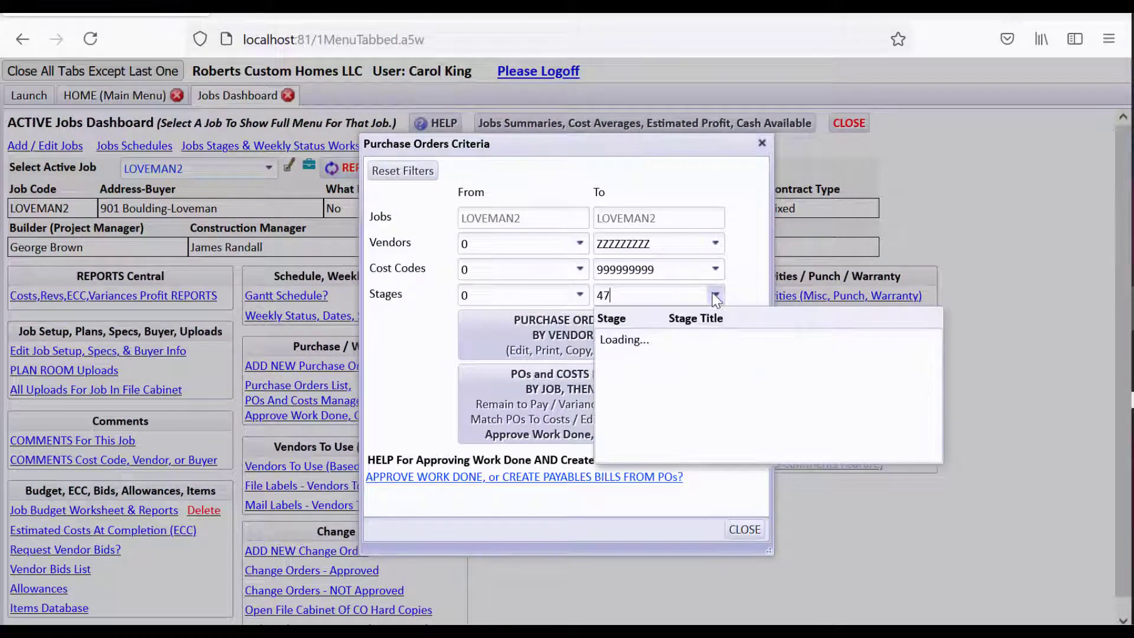
pyautogui.click(944, 336)
pyautogui.write('2')
pyautogui.click(636, 338)
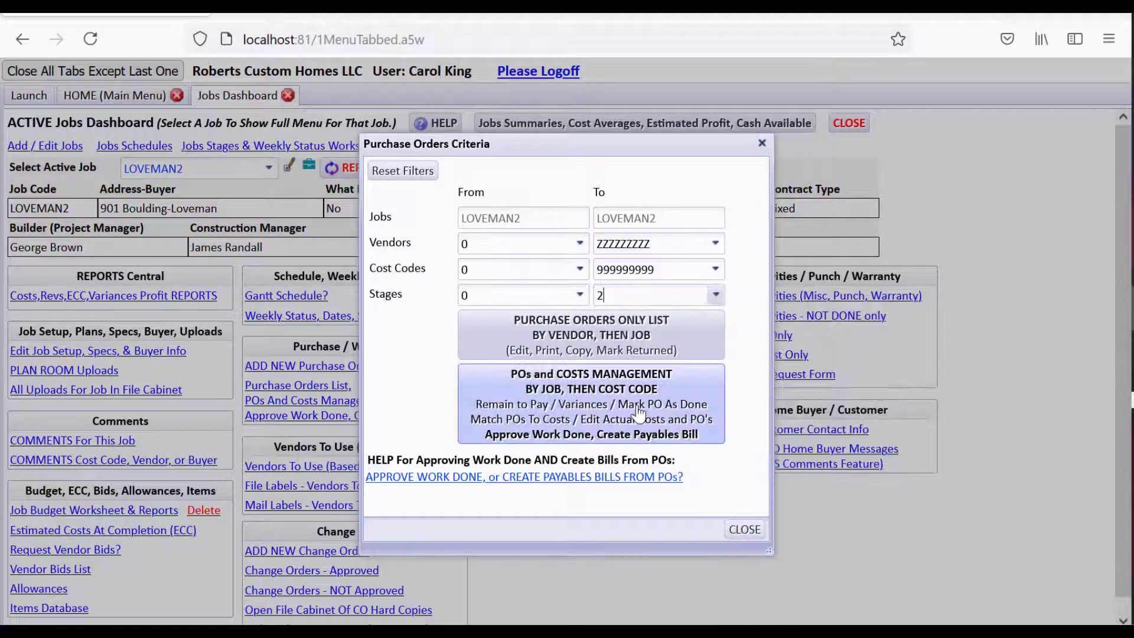
pyautogui.click(639, 413)
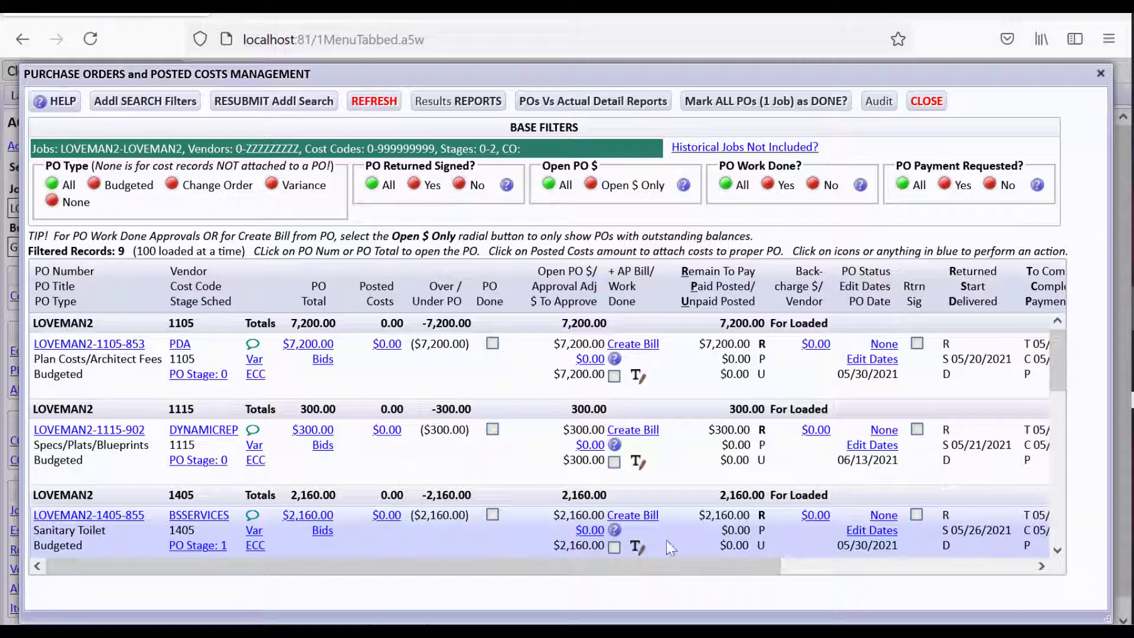
# Step: Review the Stage 2 schedule tasks through the Sewer Service purchase order, then close the schedule
pyautogui.moveTo(1058, 370); pyautogui.dragTo(1062, 461)
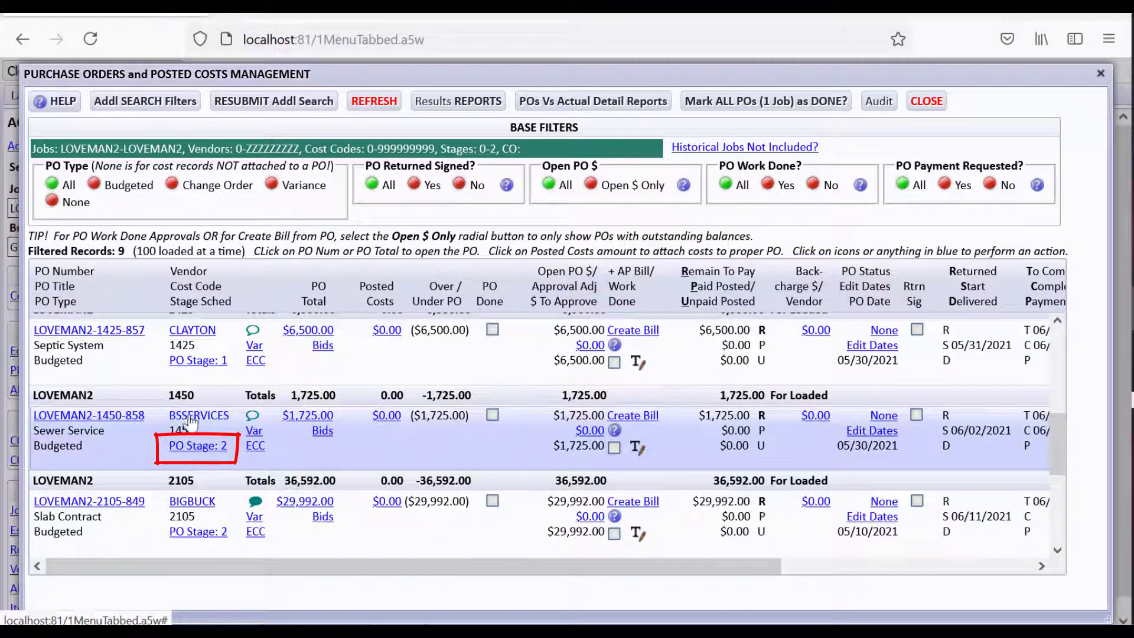
pyautogui.click(199, 447)
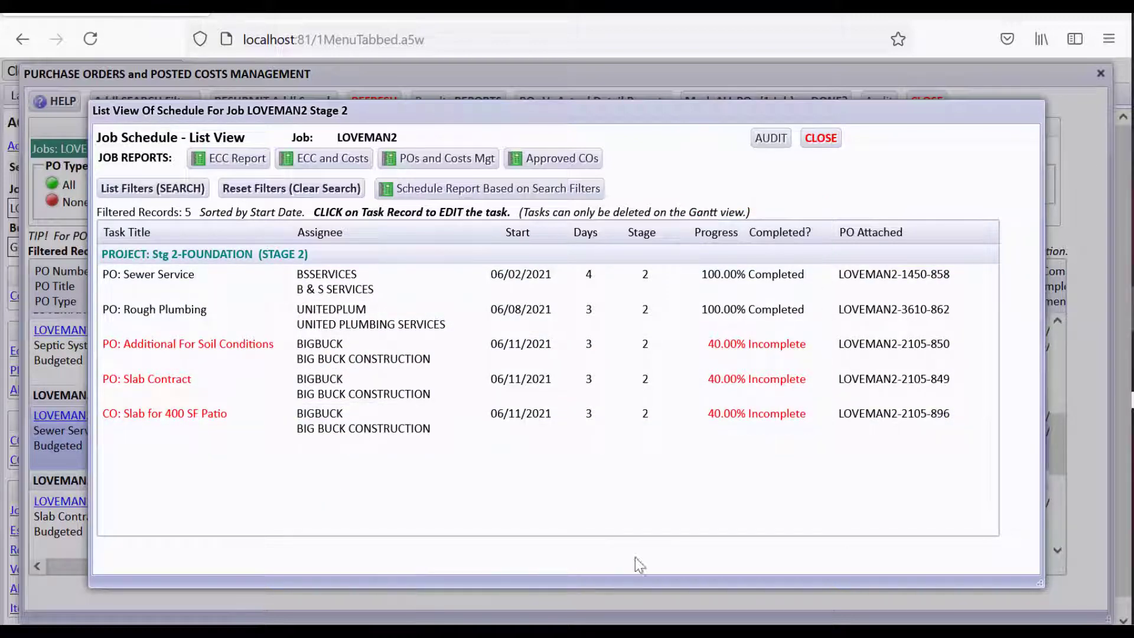
pyautogui.click(825, 142)
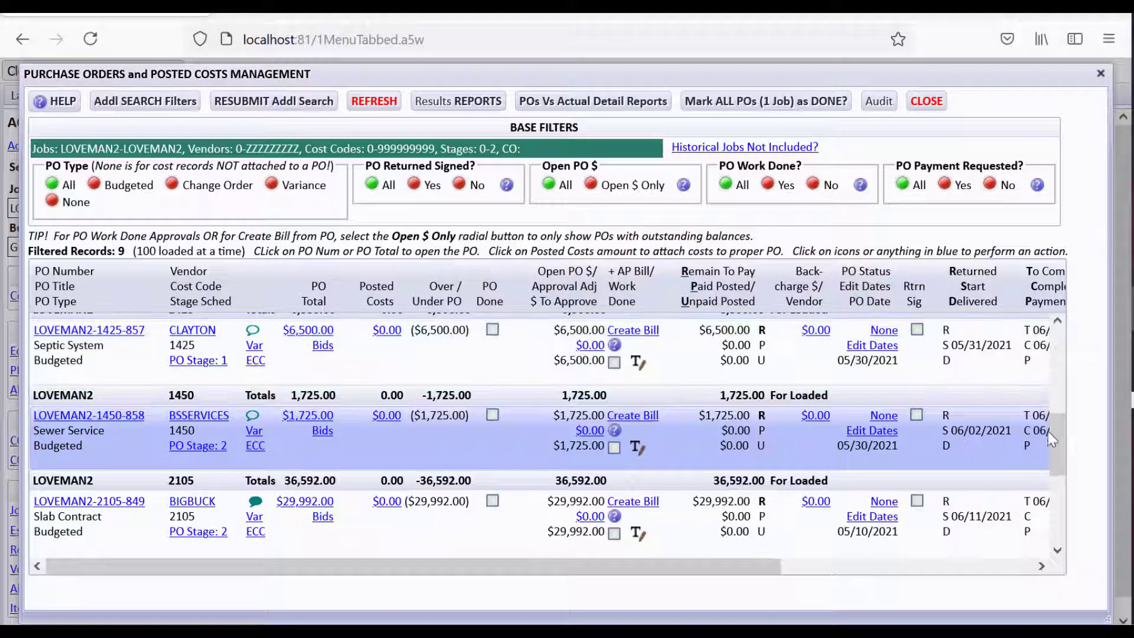
# Step: Approve work done on the Plan Costs/Architect Fees and Specs/Plats/Blueprints purchase orders
pyautogui.moveTo(1058, 456); pyautogui.dragTo(1051, 341)
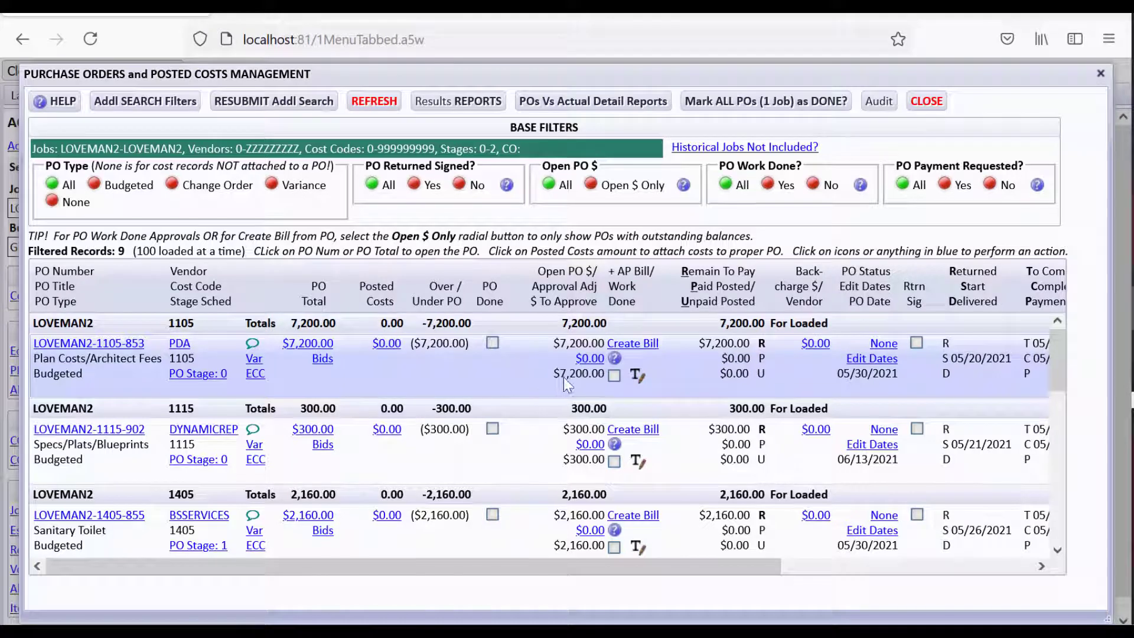
pyautogui.click(614, 377)
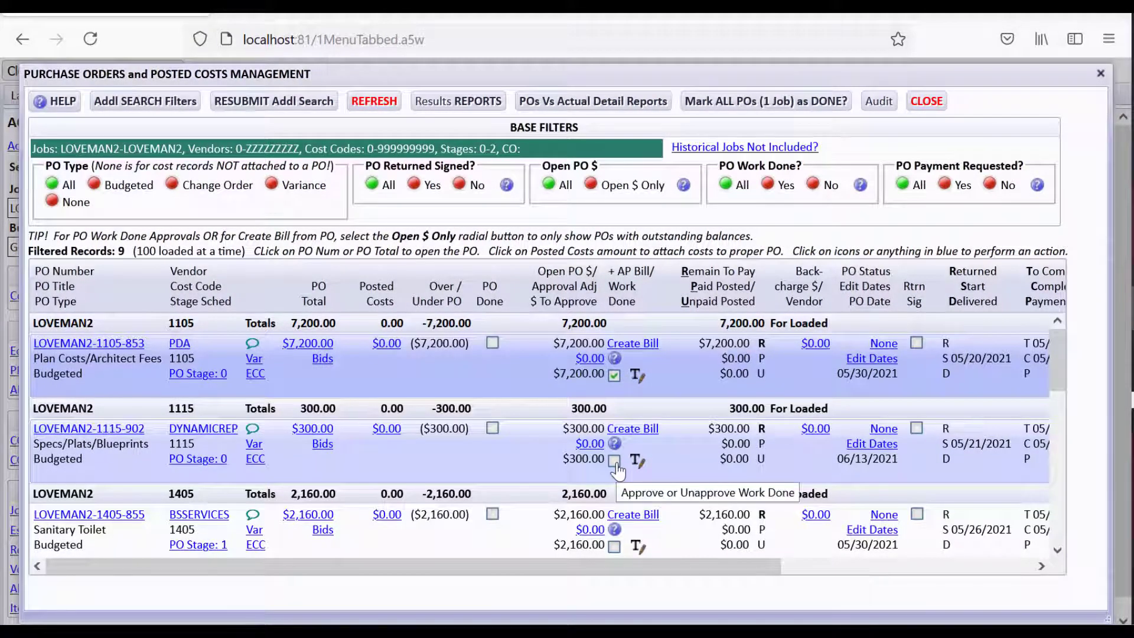
pyautogui.click(614, 461)
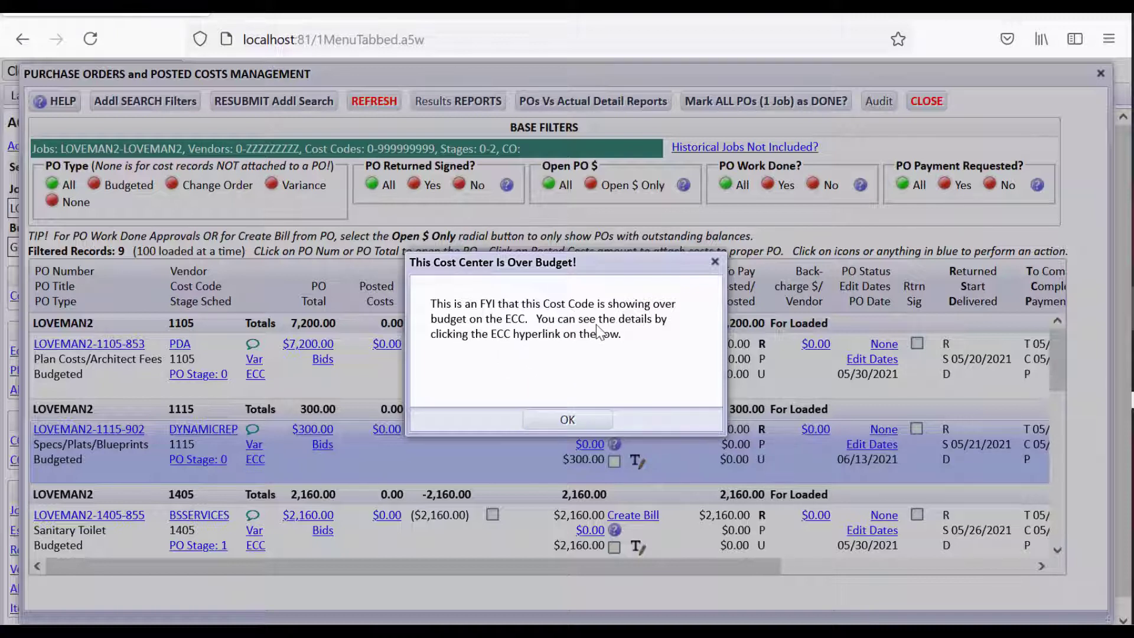
pyautogui.click(586, 416)
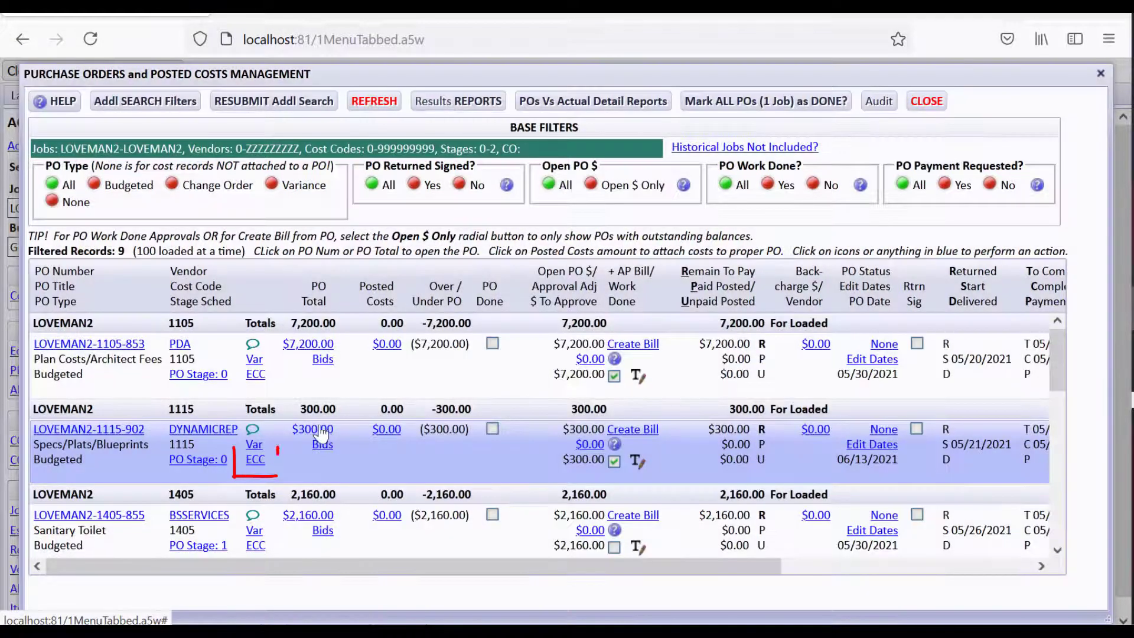
# Step: Review the Specs/Plats/Blueprints purchase order's estimated costs at completion and its work approval details and notes
pyautogui.click(259, 460)
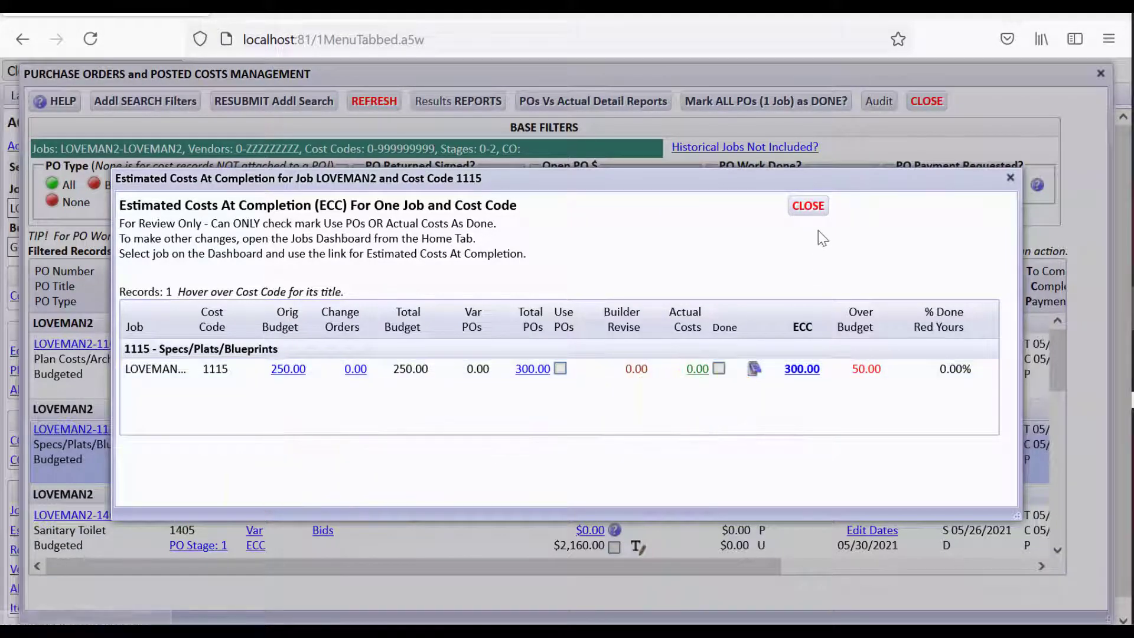
pyautogui.click(808, 206)
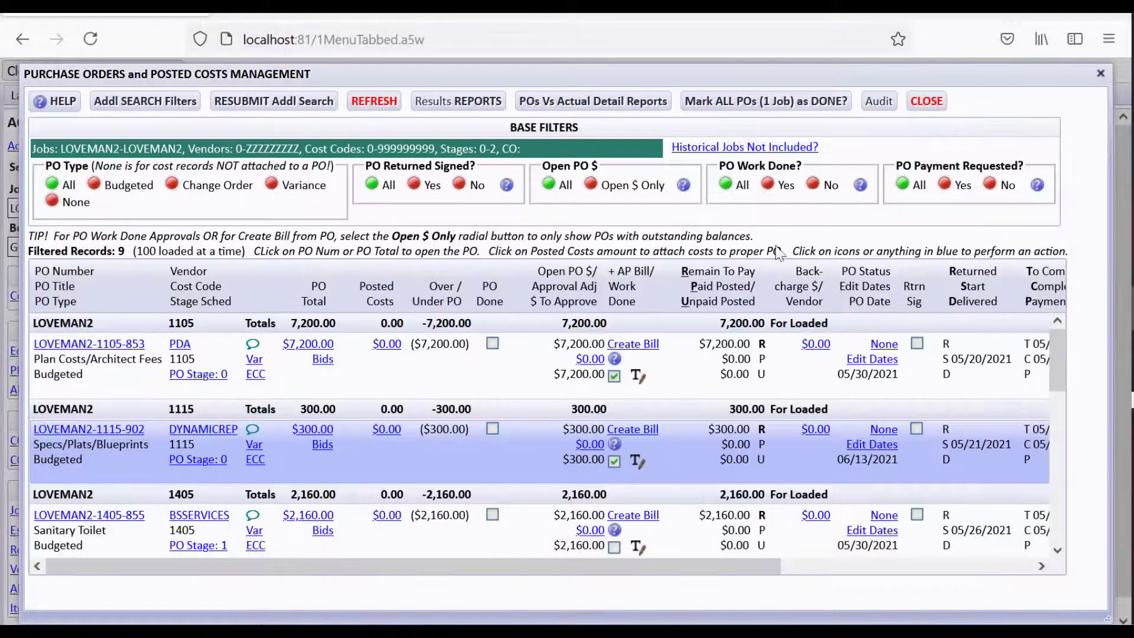
pyautogui.scroll(-2, 307, 367)
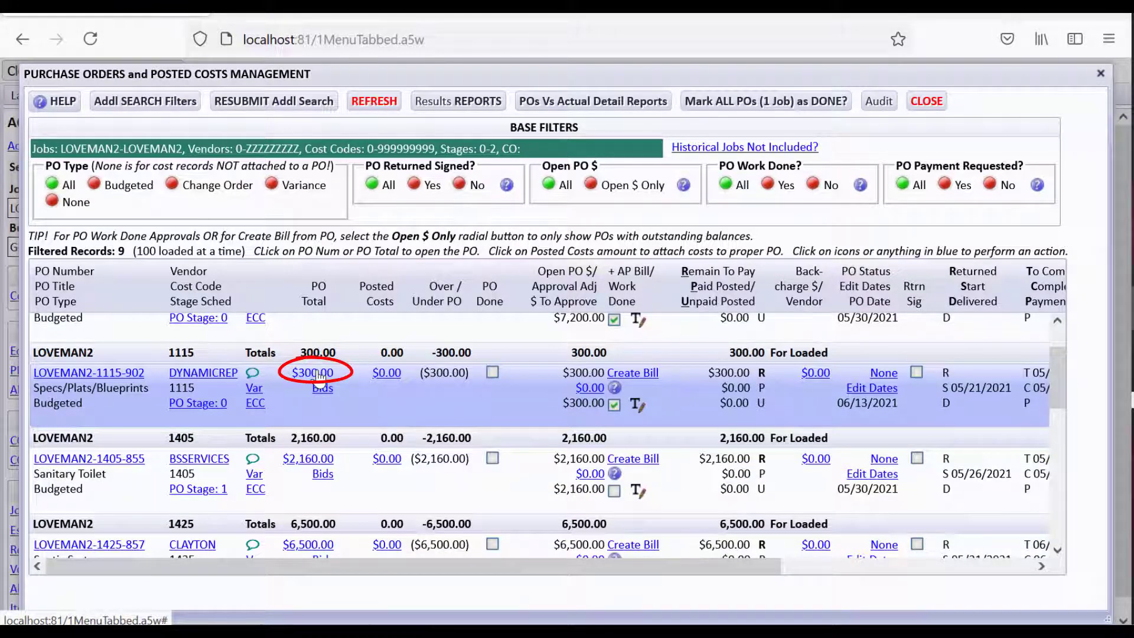
pyautogui.click(638, 406)
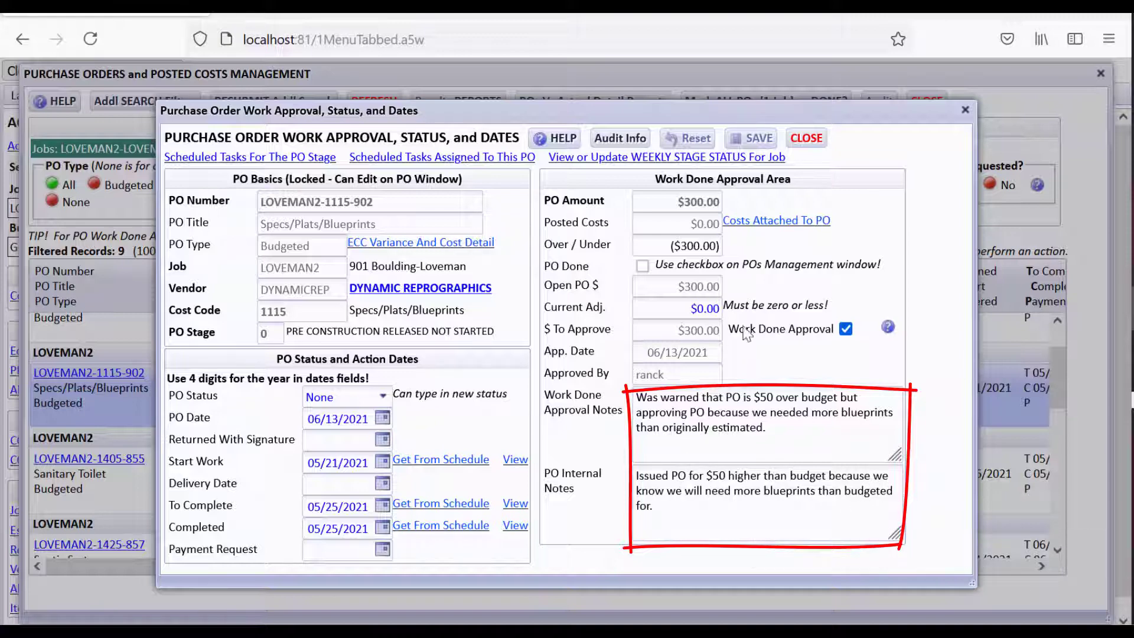
pyautogui.click(804, 141)
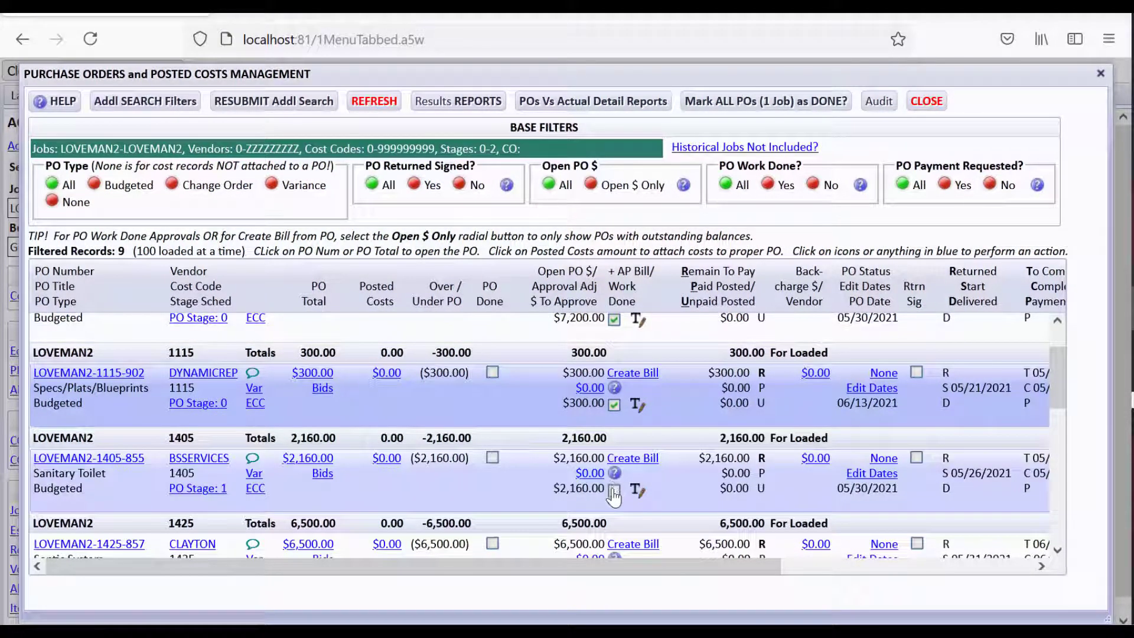
# Step: Approve work done on the Sanitary Toilet, Septic System and Sewer Service purchase orders
pyautogui.click(615, 492)
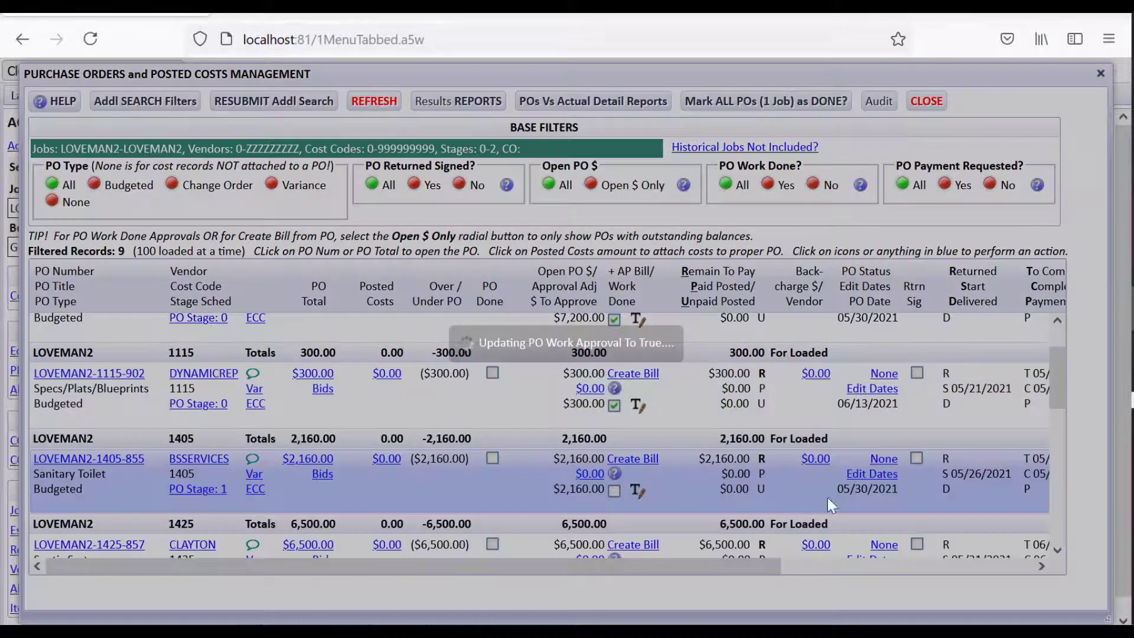
pyautogui.scroll(-3, 1055, 551)
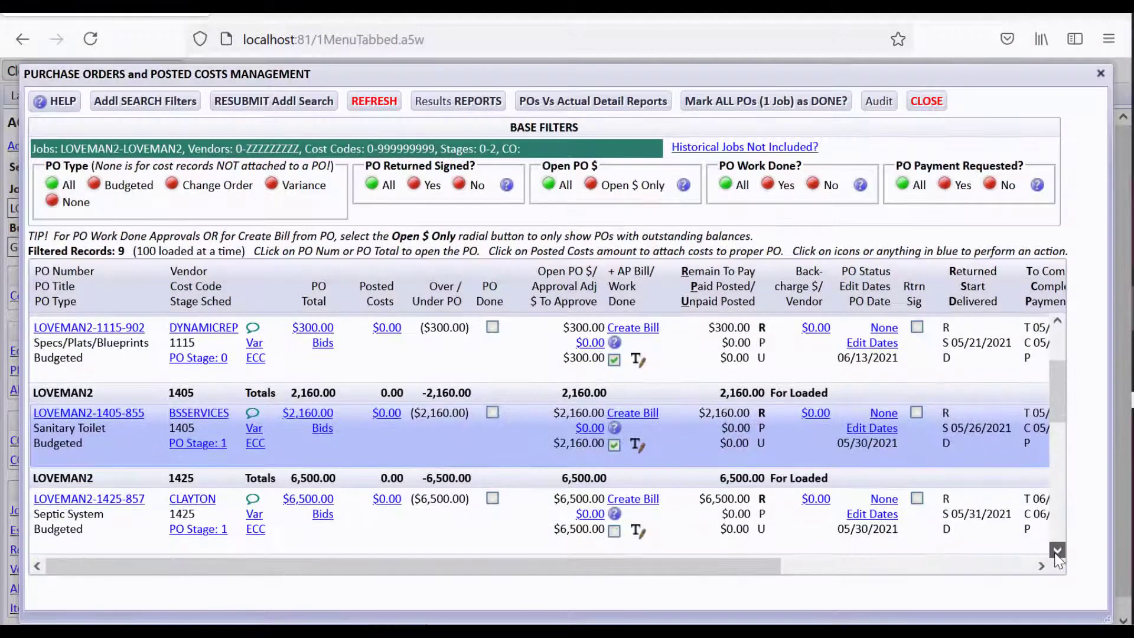
pyautogui.click(614, 410)
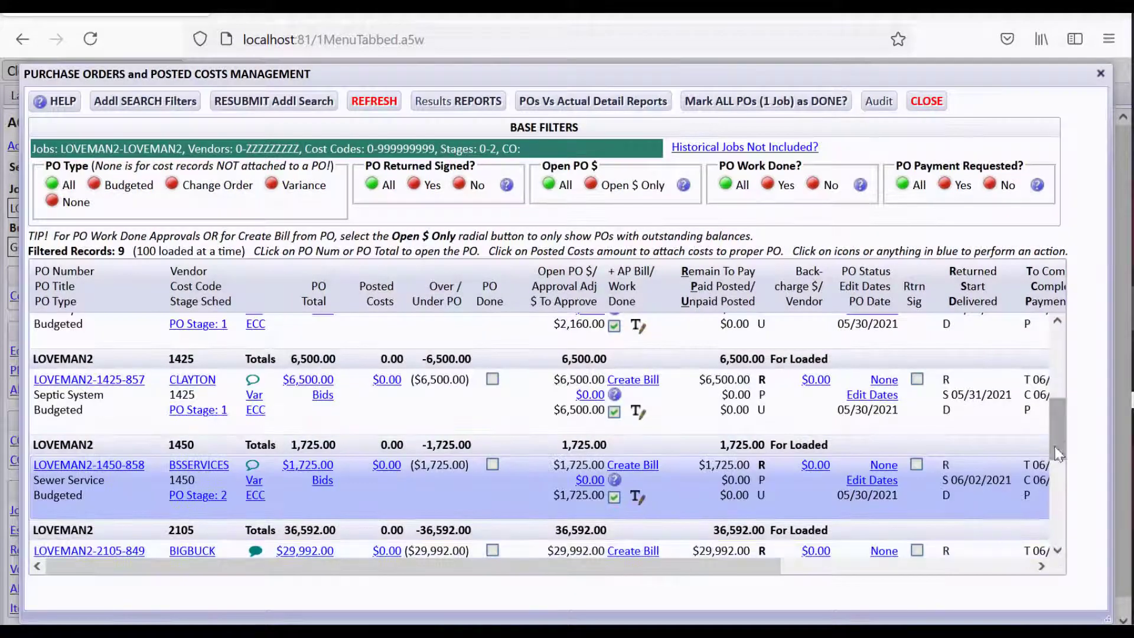
# Step: Open the work approval details of the Rough Plumbing purchase order and set its current adjustment to -200
pyautogui.moveTo(1055, 427); pyautogui.dragTo(1050, 476)
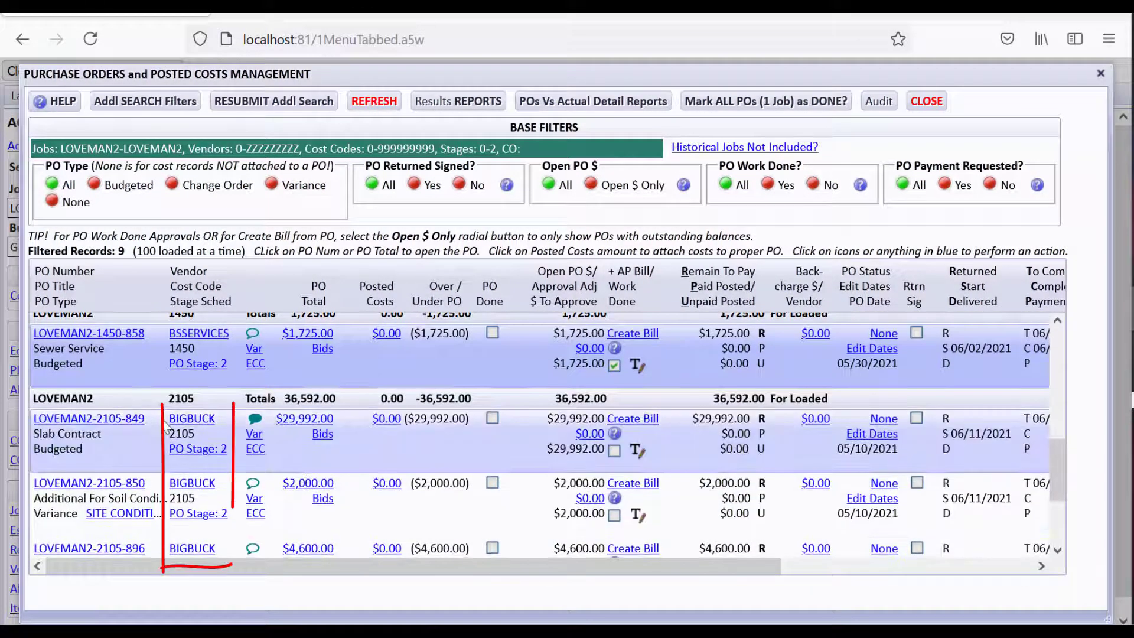
pyautogui.moveTo(1059, 473); pyautogui.dragTo(1054, 521)
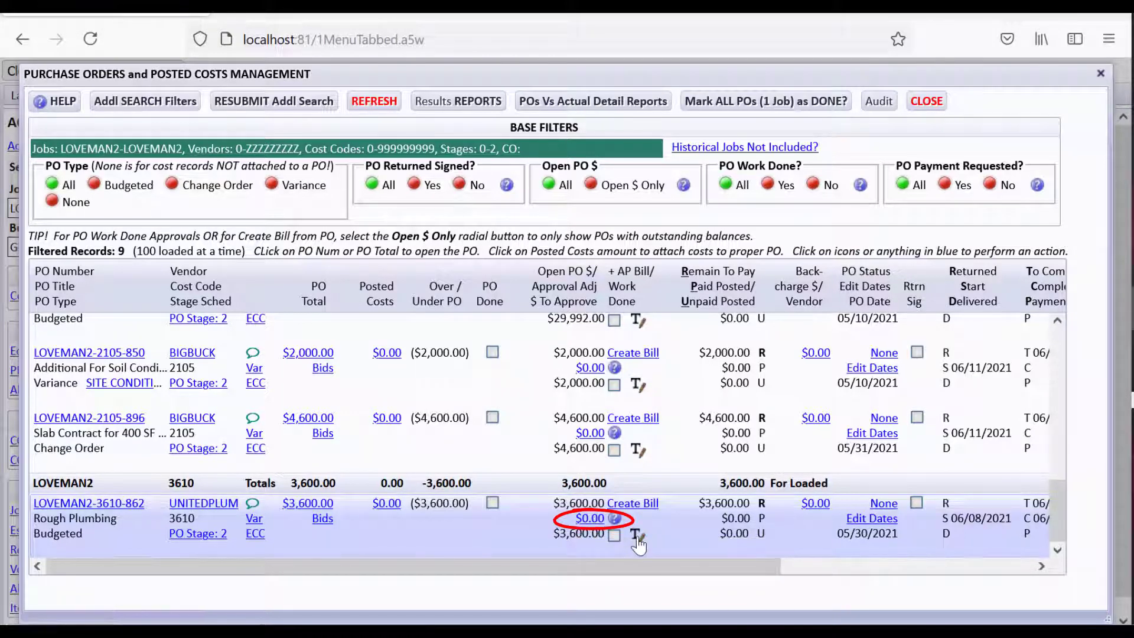
pyautogui.click(588, 523)
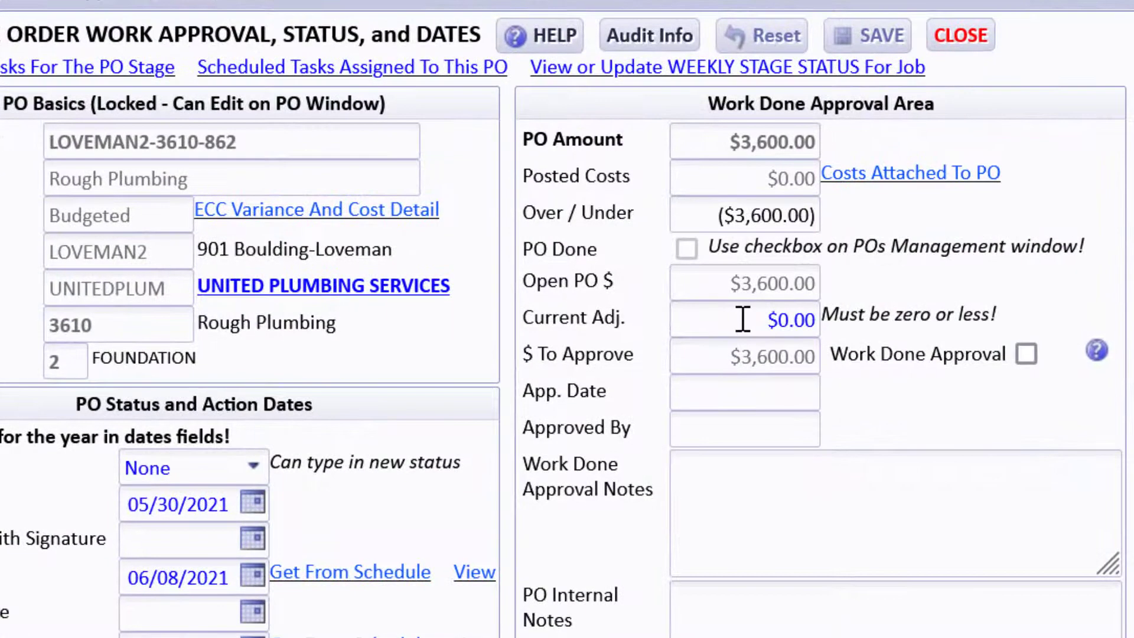
pyautogui.click(743, 320)
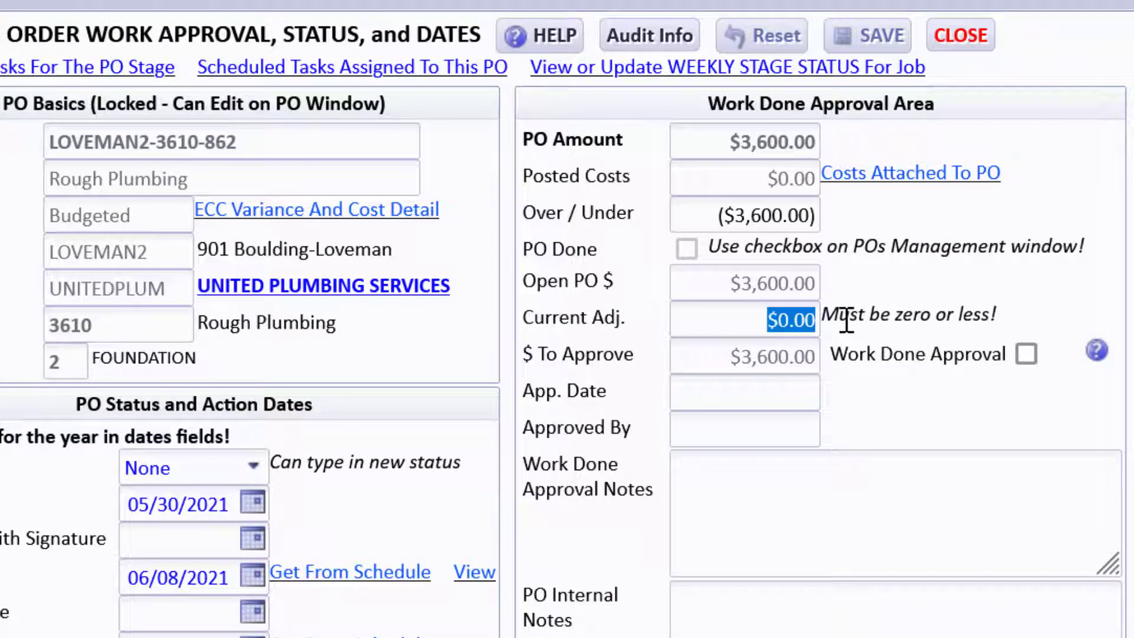
pyautogui.write('-200')
pyautogui.press('Tab')
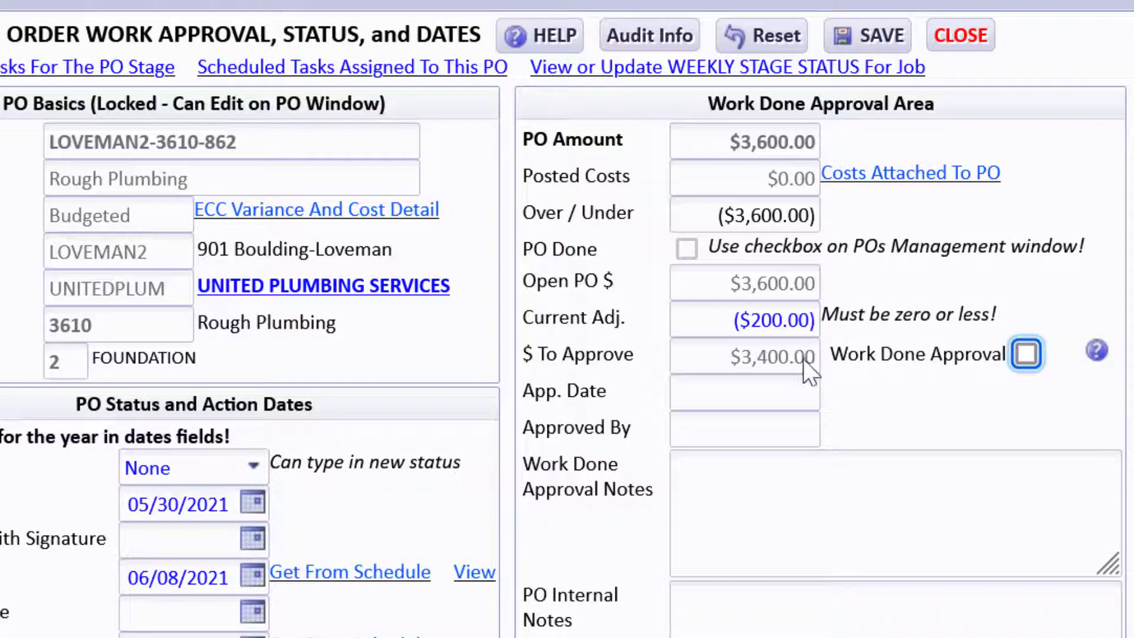
# Step: Enter the work done approval note "Deducting $200 for site cleanup! Do not pay the $200 later!"
pyautogui.click(783, 467)
pyautogui.write('Deducting $200 for site ')
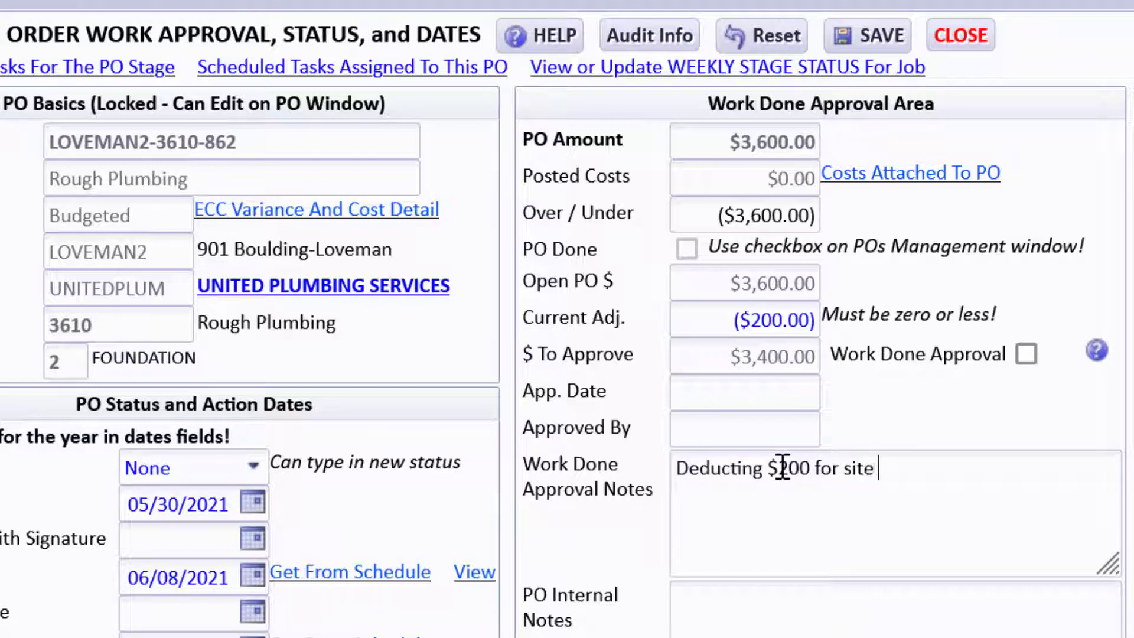
pyautogui.write('cleanup!  Do not pay ')
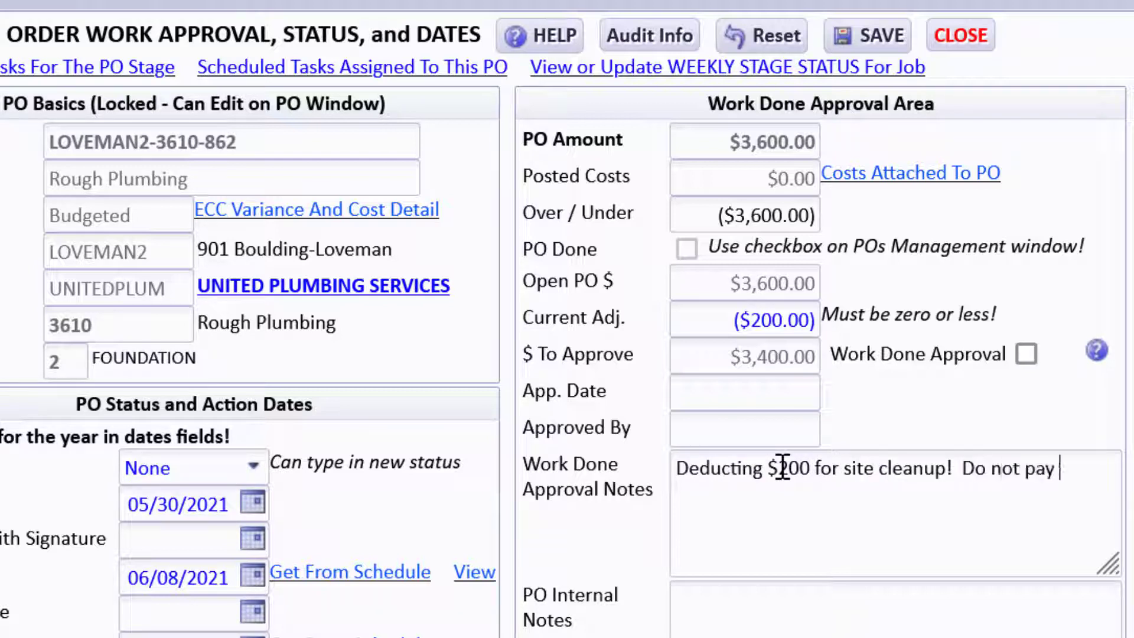
pyautogui.write('the $200 later!')
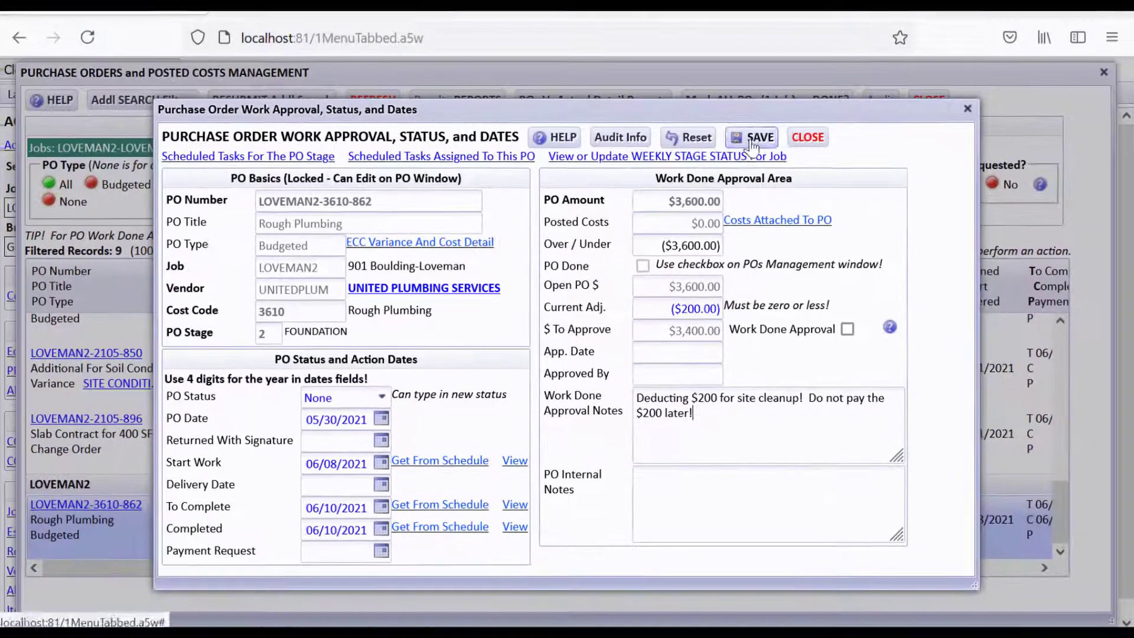
# Step: Save the Rough Plumbing purchase order's approval details, close them, and mark its work done as approved
pyautogui.click(868, 36)
pyautogui.click(804, 139)
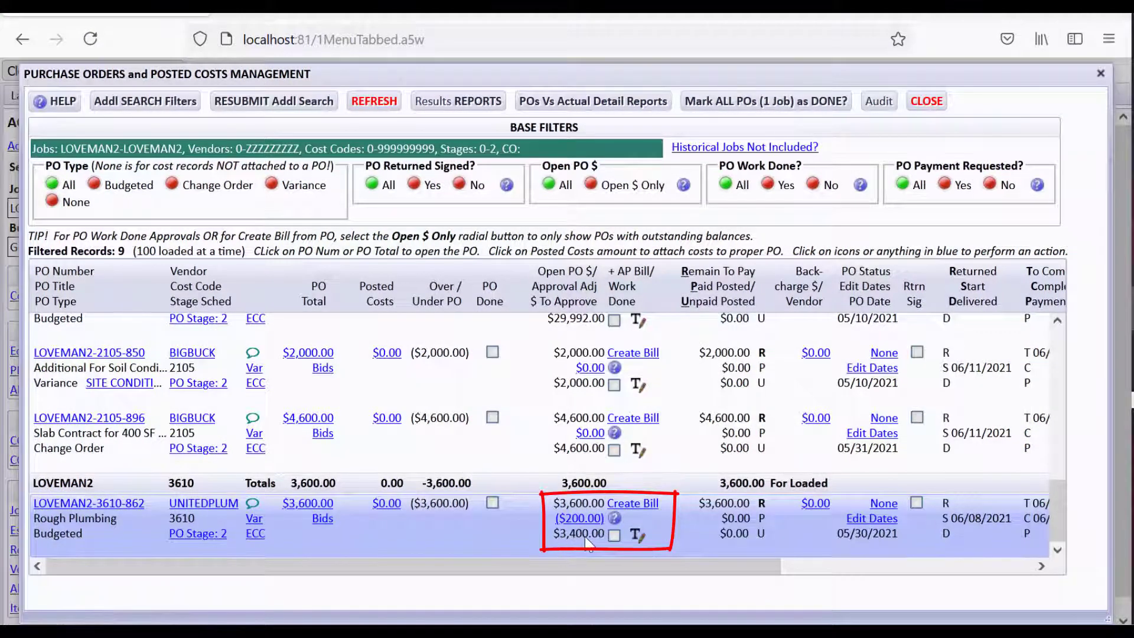
pyautogui.moveTo(588, 543)
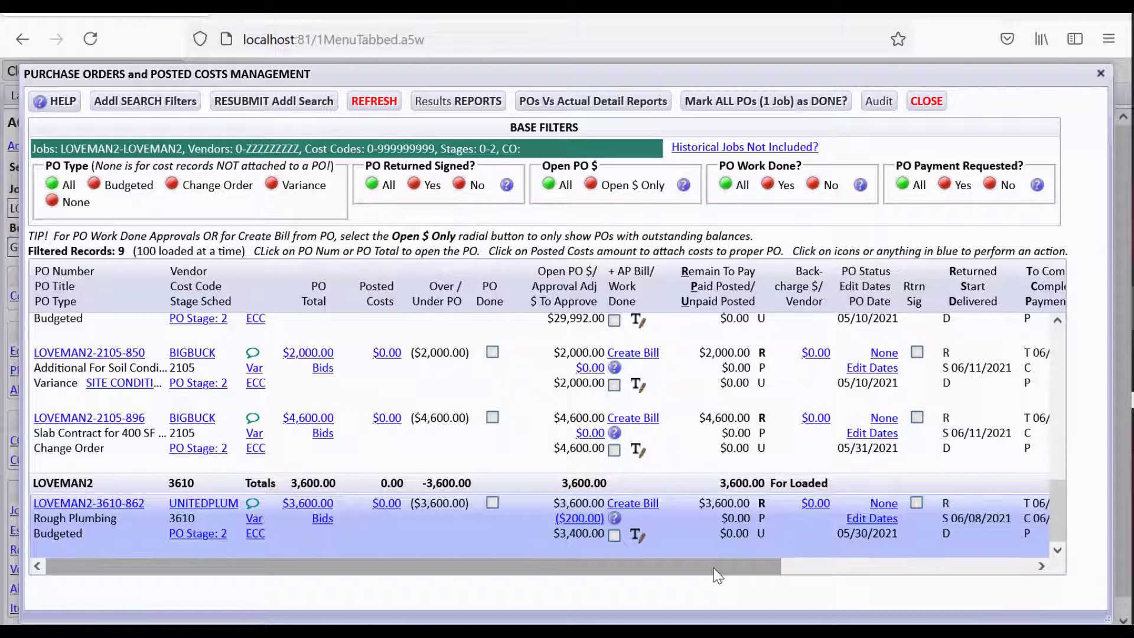
pyautogui.click(614, 534)
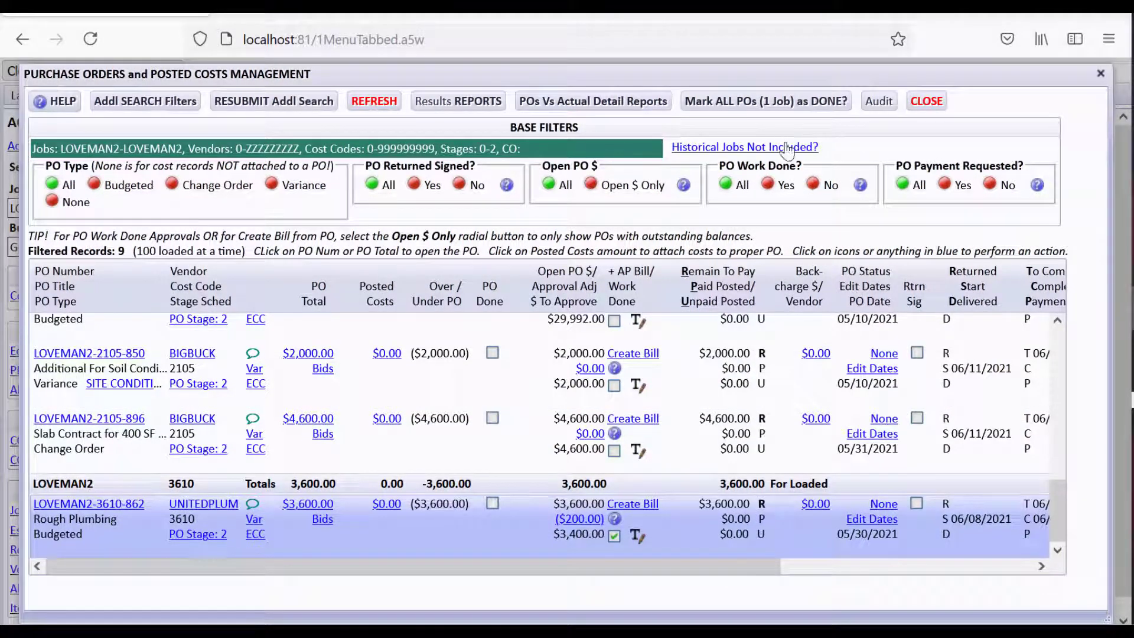
# Step: Filter for work-done purchase orders with open dollars only and run the Work Approval By Cost Code With Approval Notes report
pyautogui.click(768, 186)
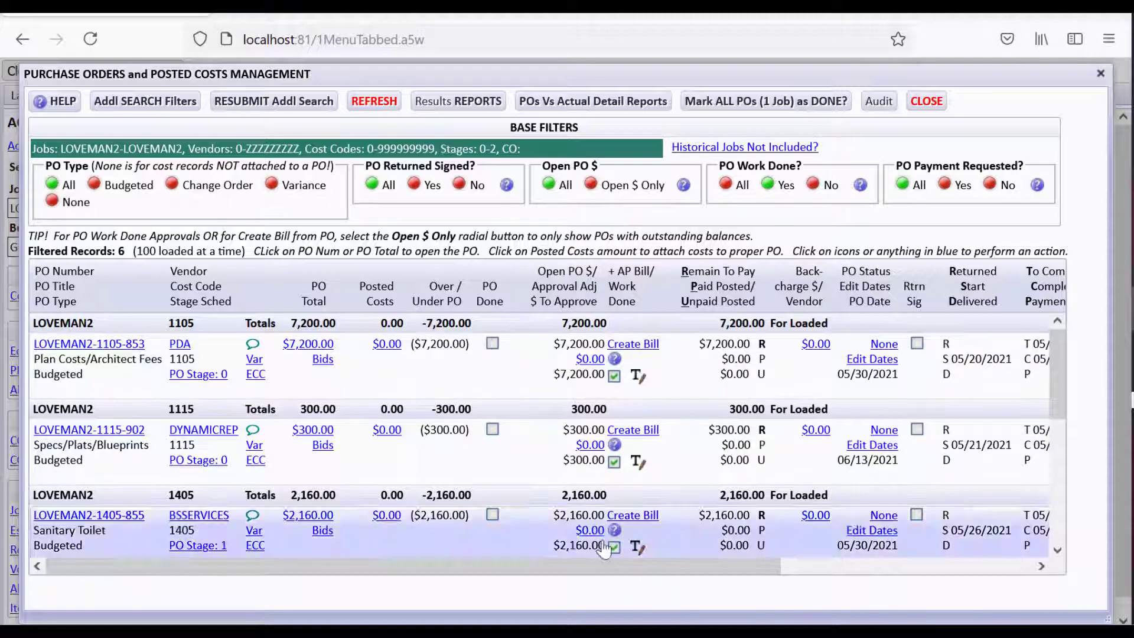
pyautogui.click(590, 185)
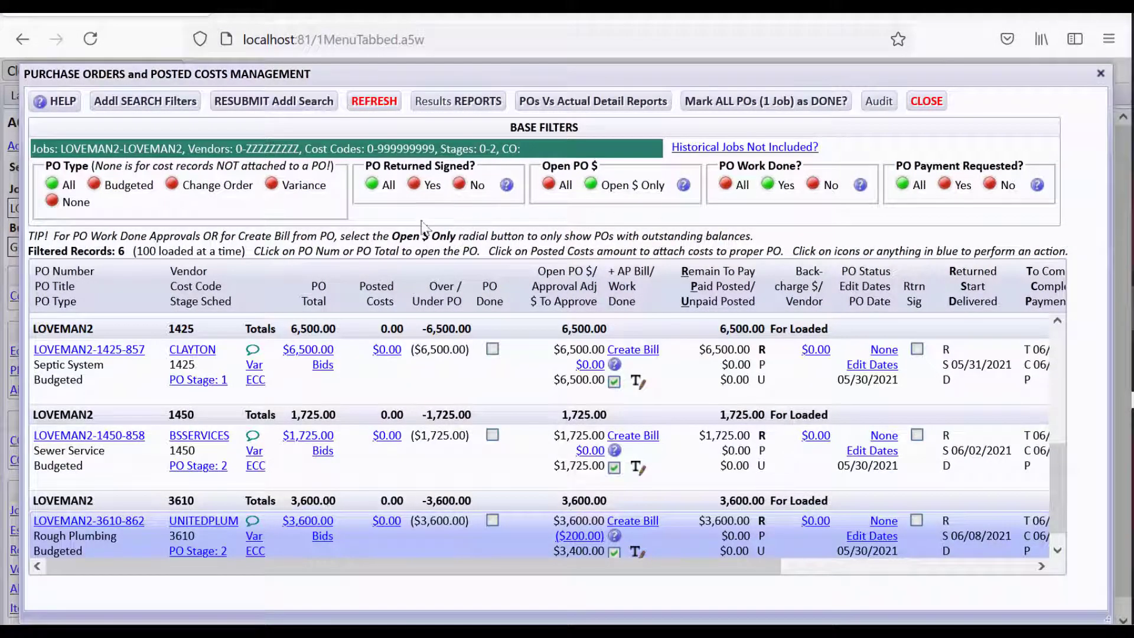
pyautogui.click(458, 103)
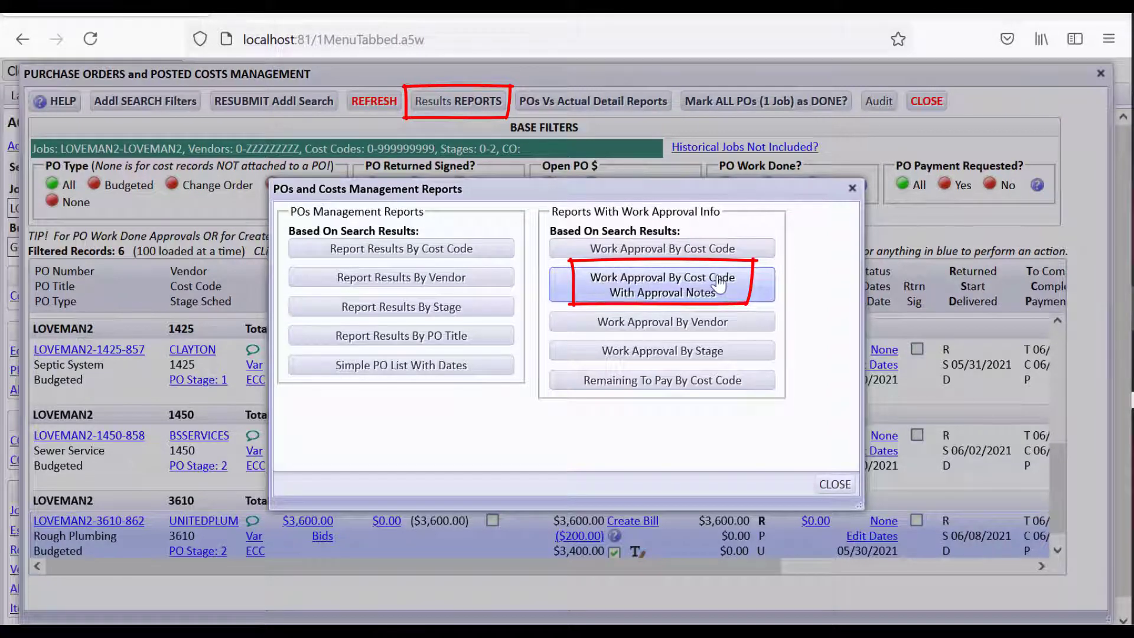
pyautogui.click(624, 286)
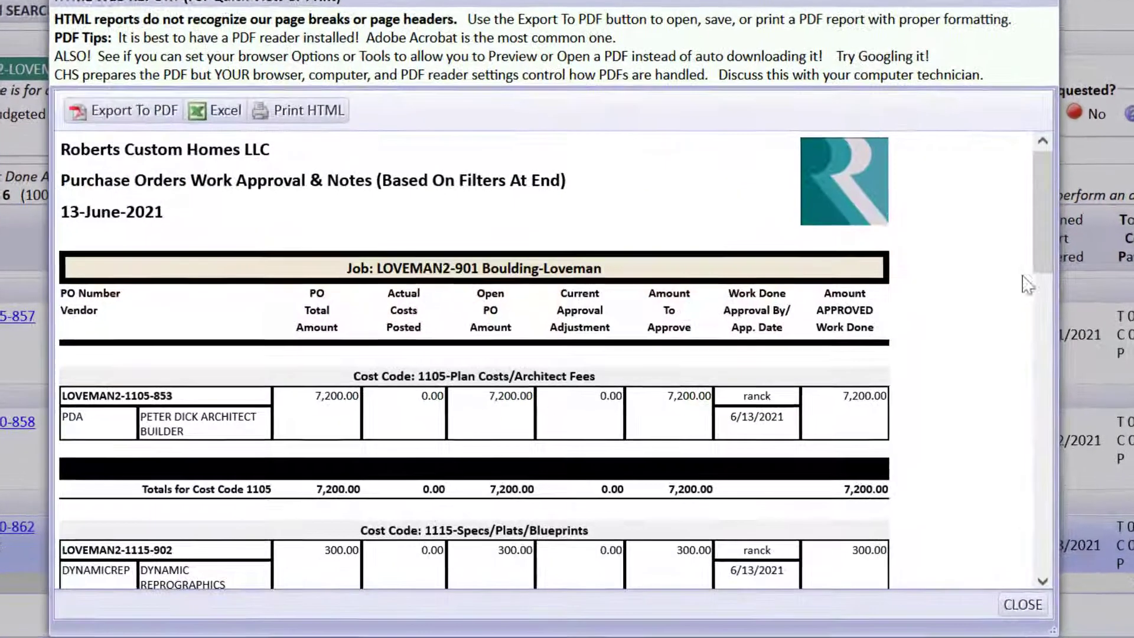
# Step: Review the report's approval notes, Rough Plumbing adjustment, job totals and filters
pyautogui.moveTo(991, 248); pyautogui.dragTo(992, 282)
pyautogui.scroll(-3, 1047, 260)
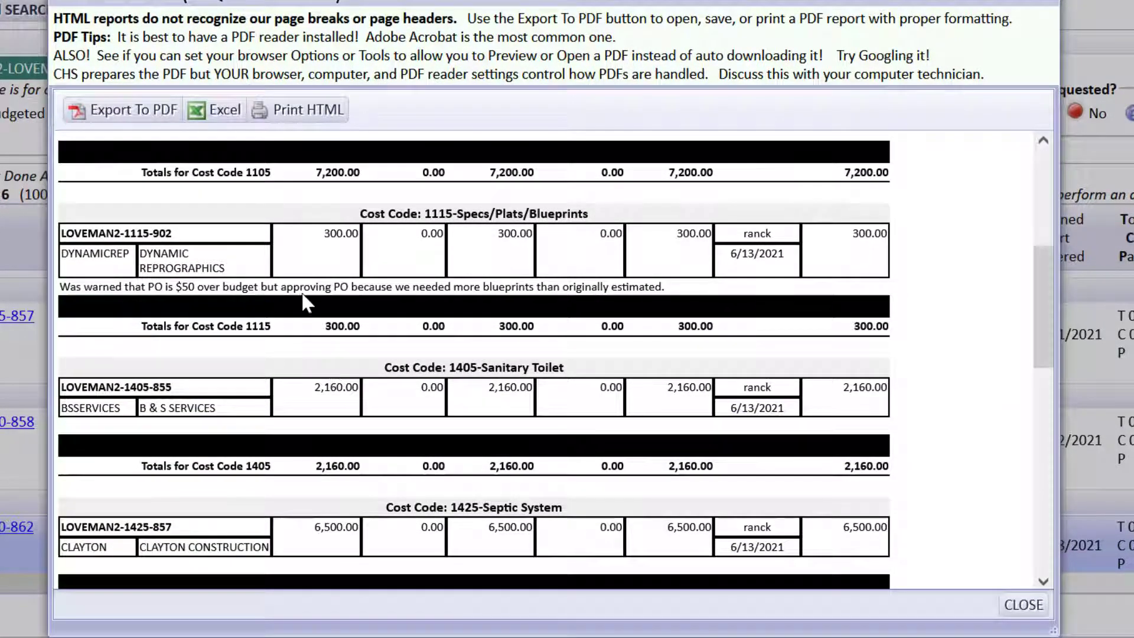
pyautogui.moveTo(1037, 282); pyautogui.dragTo(1041, 458)
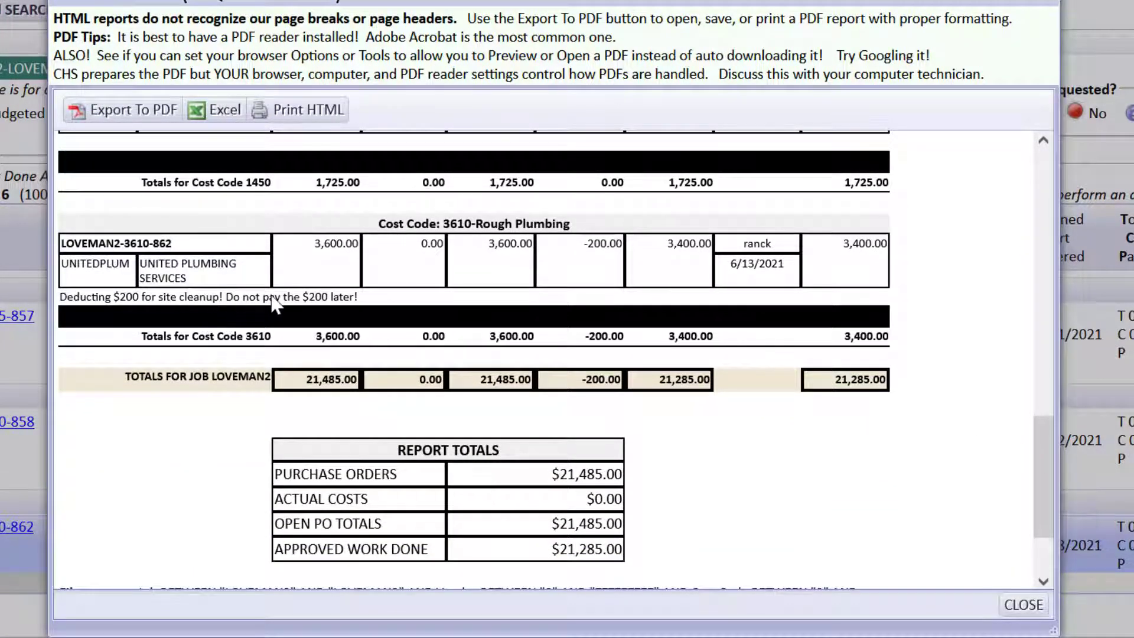
pyautogui.moveTo(1040, 426); pyautogui.dragTo(1002, 466)
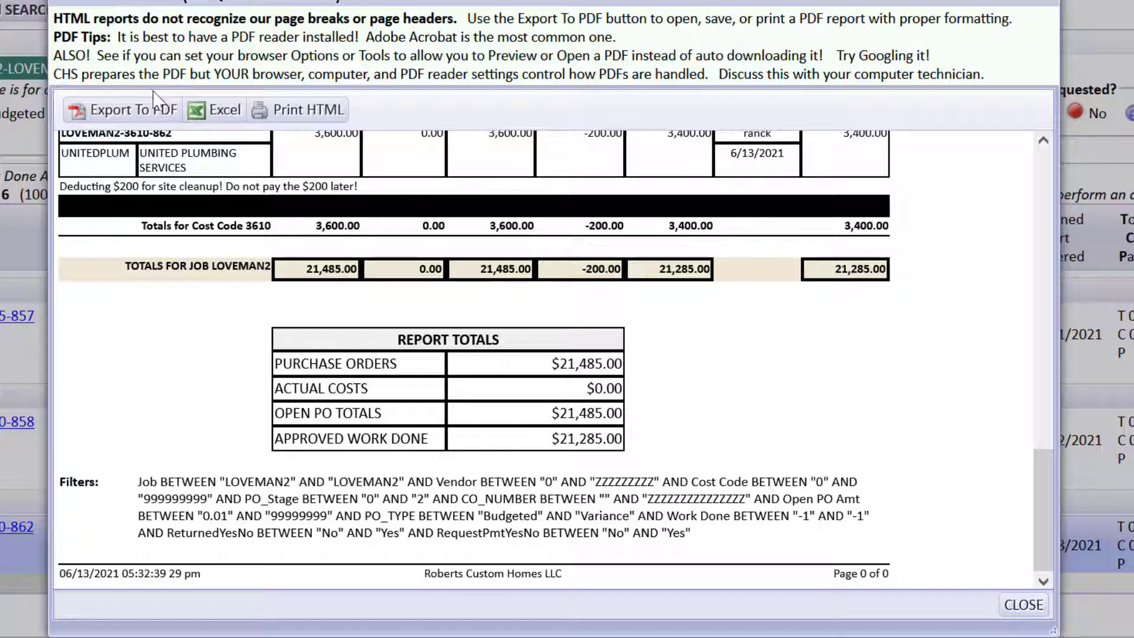
# Step: Export the work approval report to PDF, open it with Adobe Acrobat DC to read through, and close the report windows
pyautogui.click(130, 112)
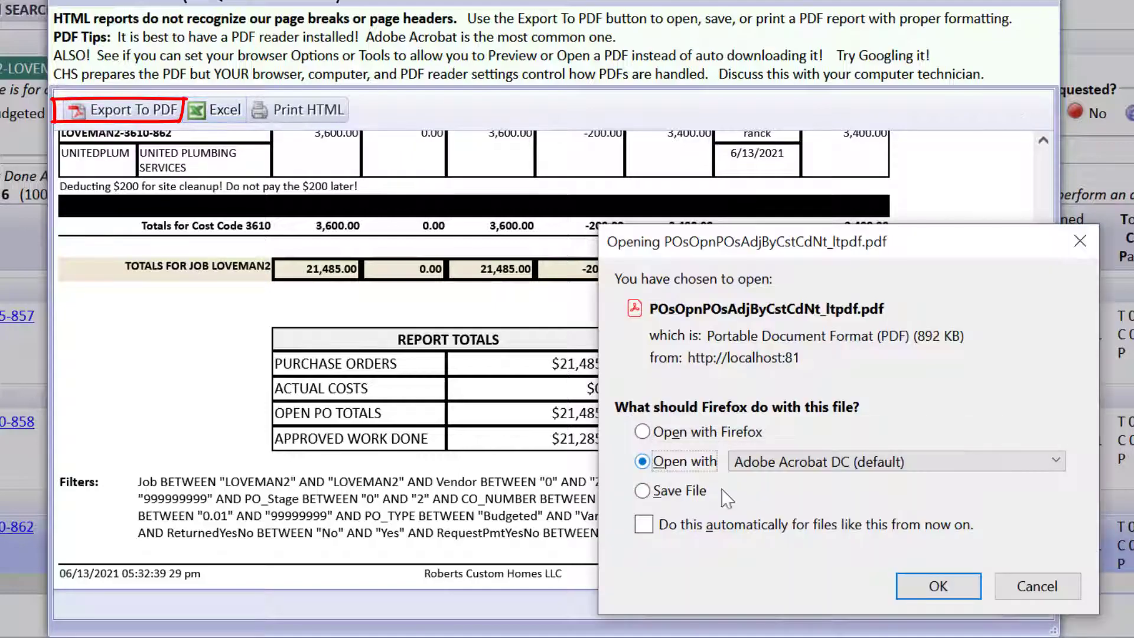
pyautogui.click(938, 585)
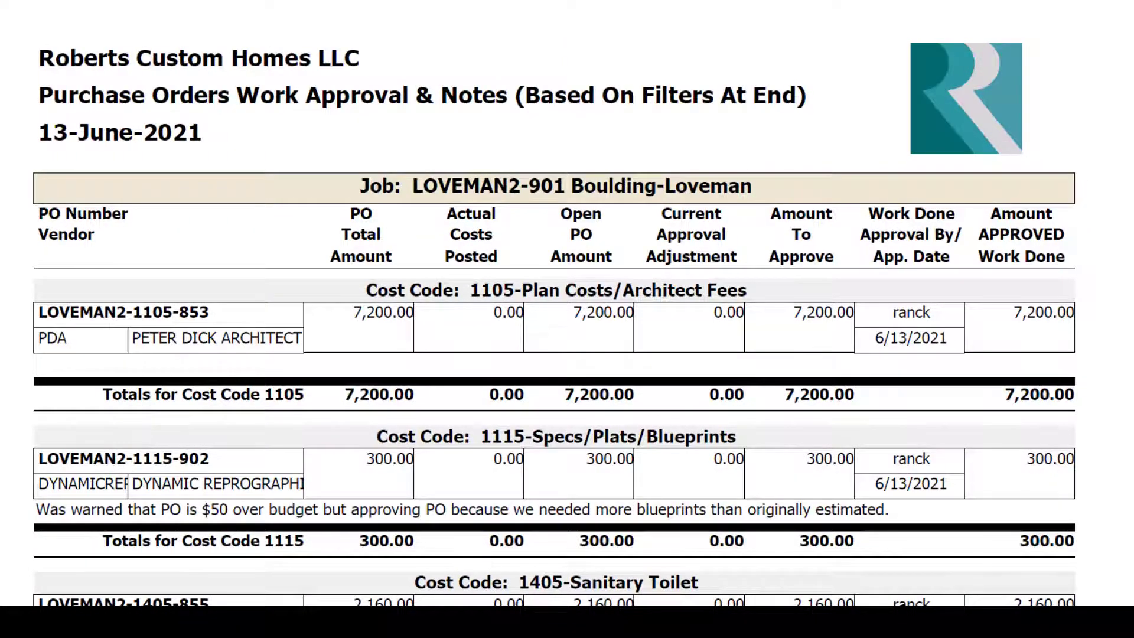
pyautogui.scroll(-10, 555, 319)
pyautogui.scroll(-8, 555, 319)
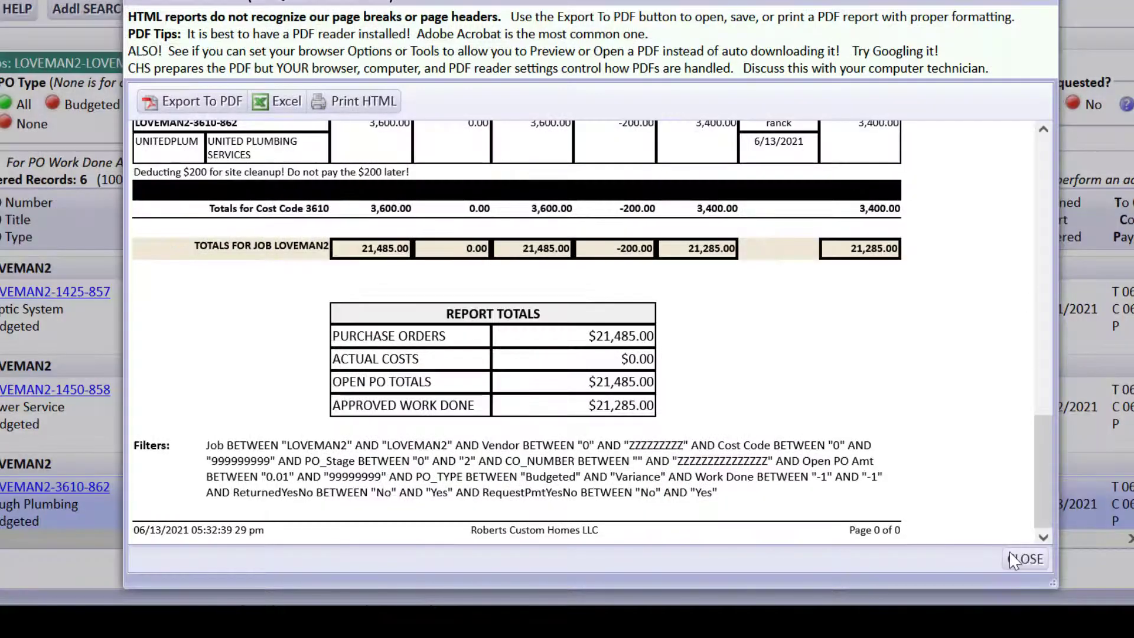
pyautogui.click(1015, 559)
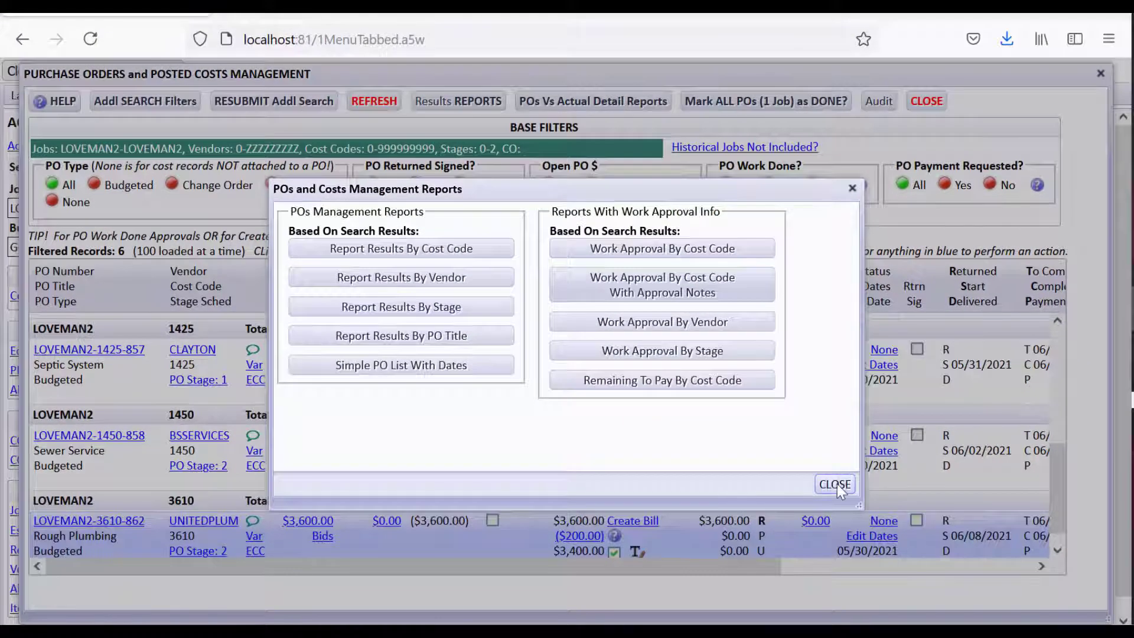
pyautogui.click(839, 486)
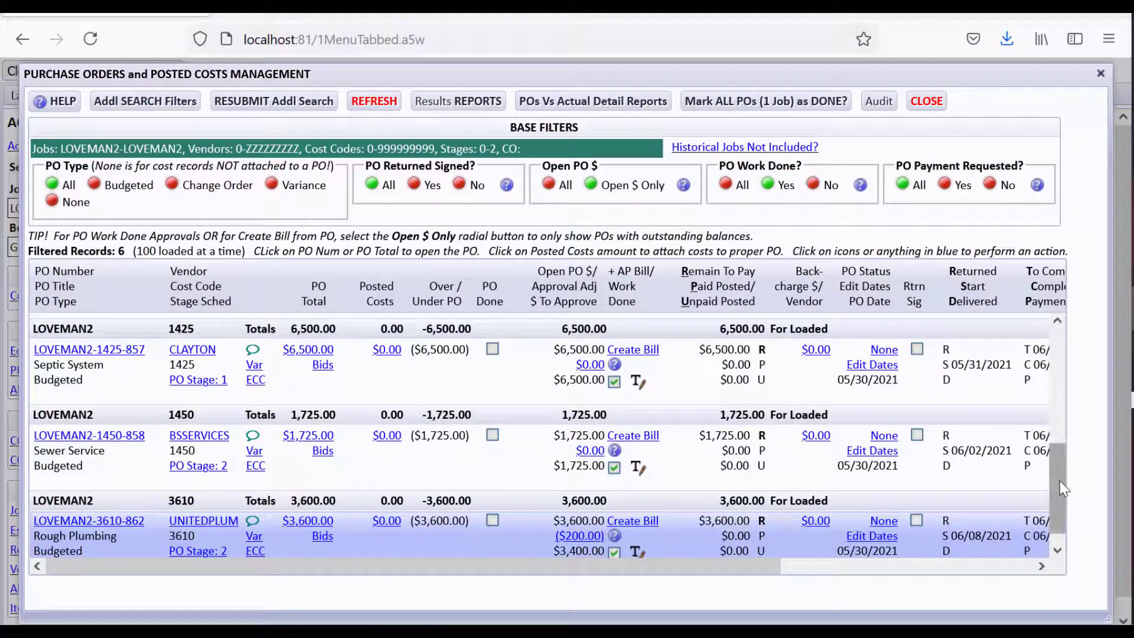
# Step: Create a payables bill from the Rough Plumbing purchase order, dismiss the vendor alerts, and set the unit price to $3,600
pyautogui.scroll(-1, 1051, 513)
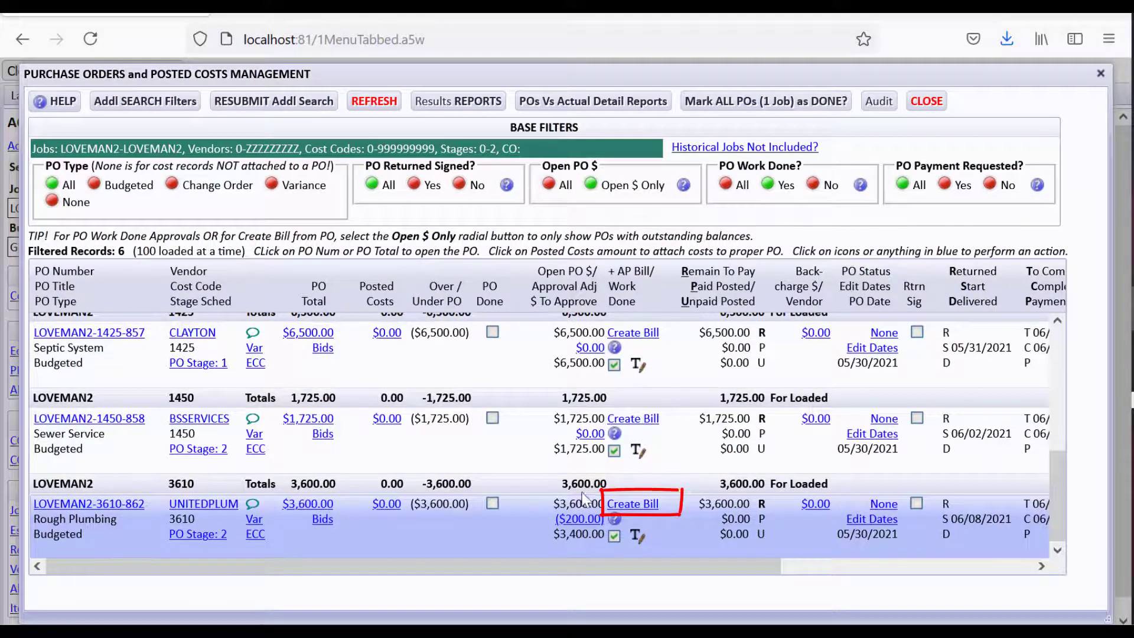
pyautogui.click(637, 504)
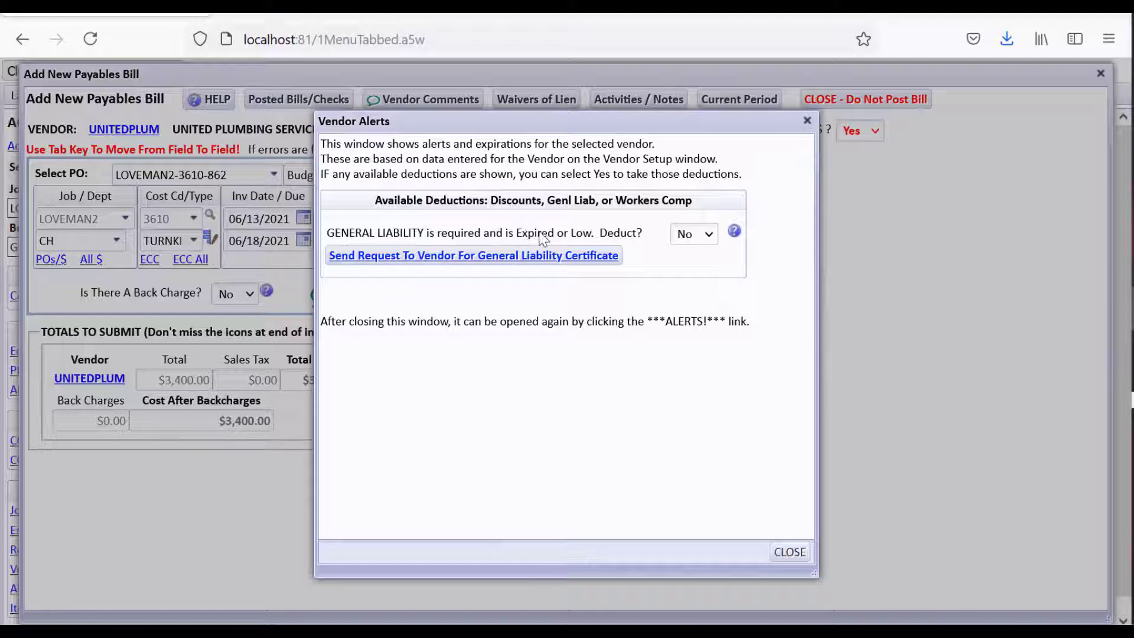
pyautogui.click(790, 551)
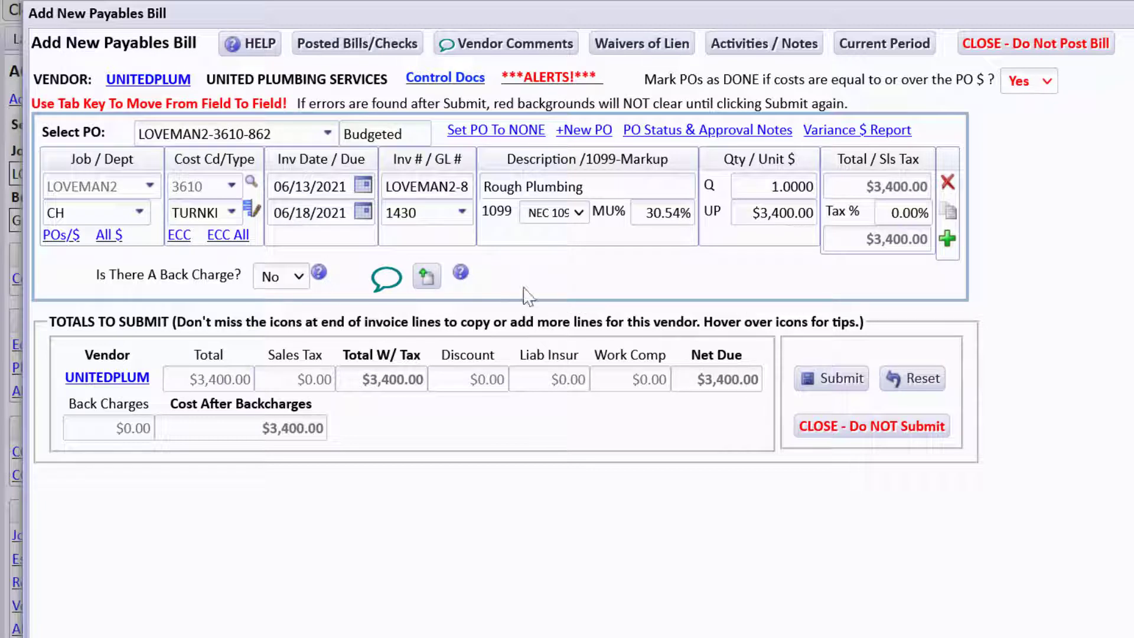
pyautogui.click(743, 214)
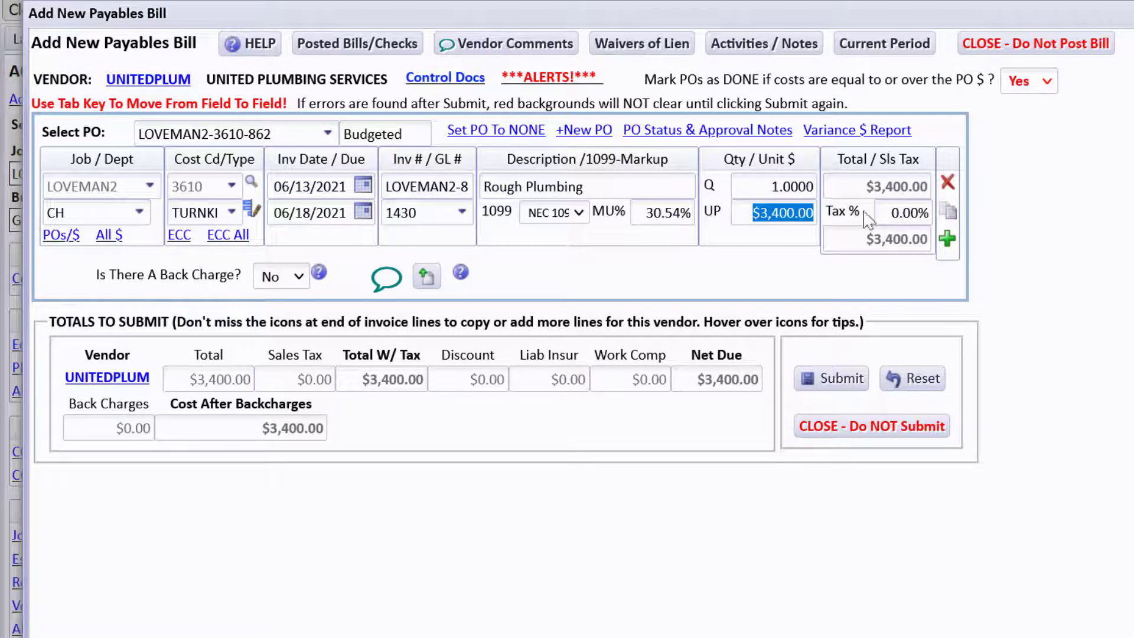
pyautogui.write('3600')
pyautogui.press('Tab')
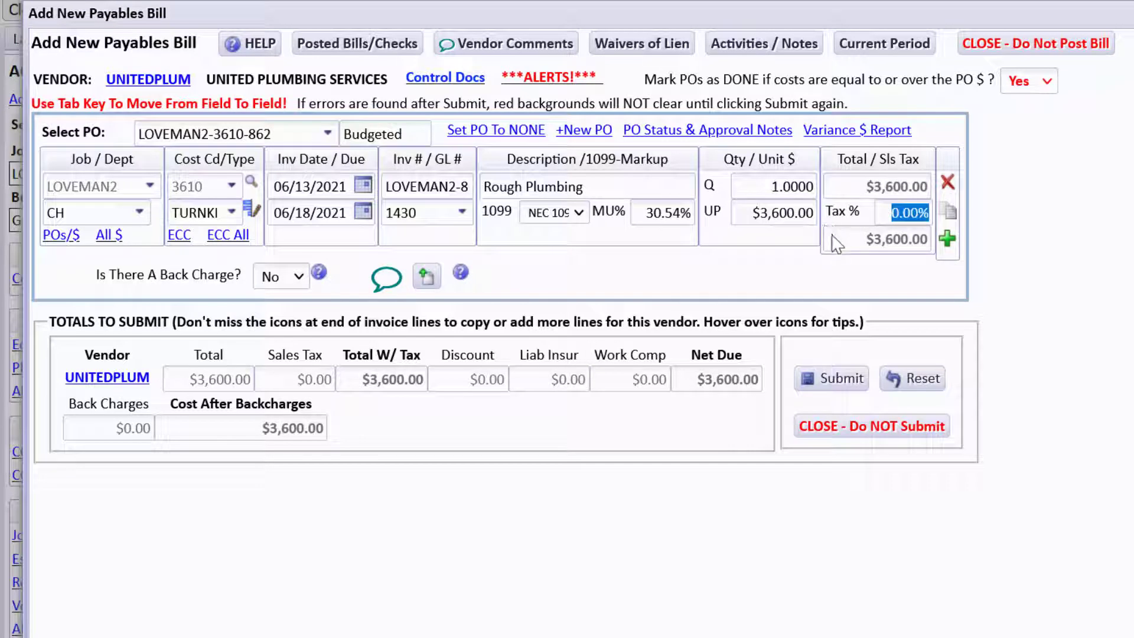
# Step: Copy the bill line, describe the copy as "Deduct $200 for site cleanup!", and set its unit price to -200
pyautogui.click(949, 213)
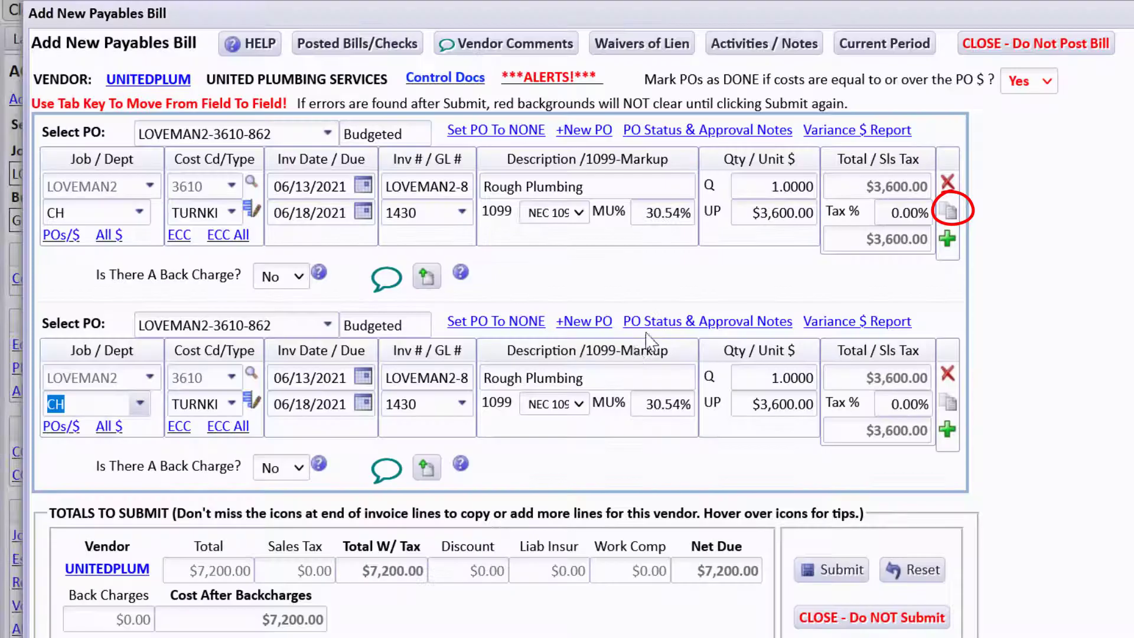
pyautogui.click(617, 376)
pyautogui.moveTo(616, 376); pyautogui.dragTo(477, 384)
pyautogui.write('Deduct $')
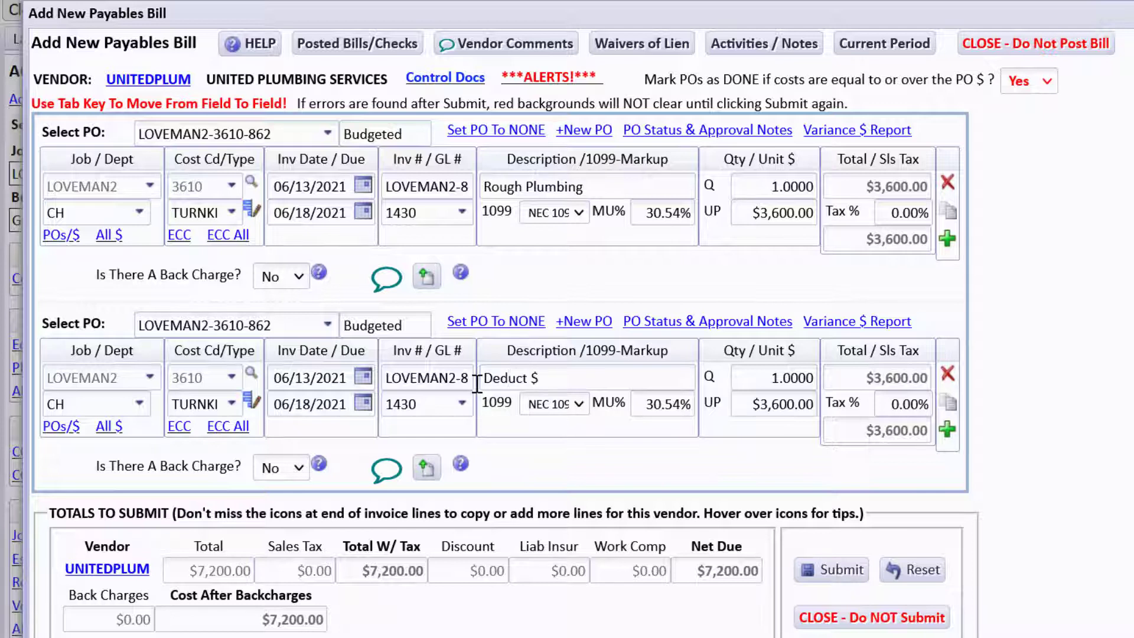
pyautogui.write('200 for site cleanup!')
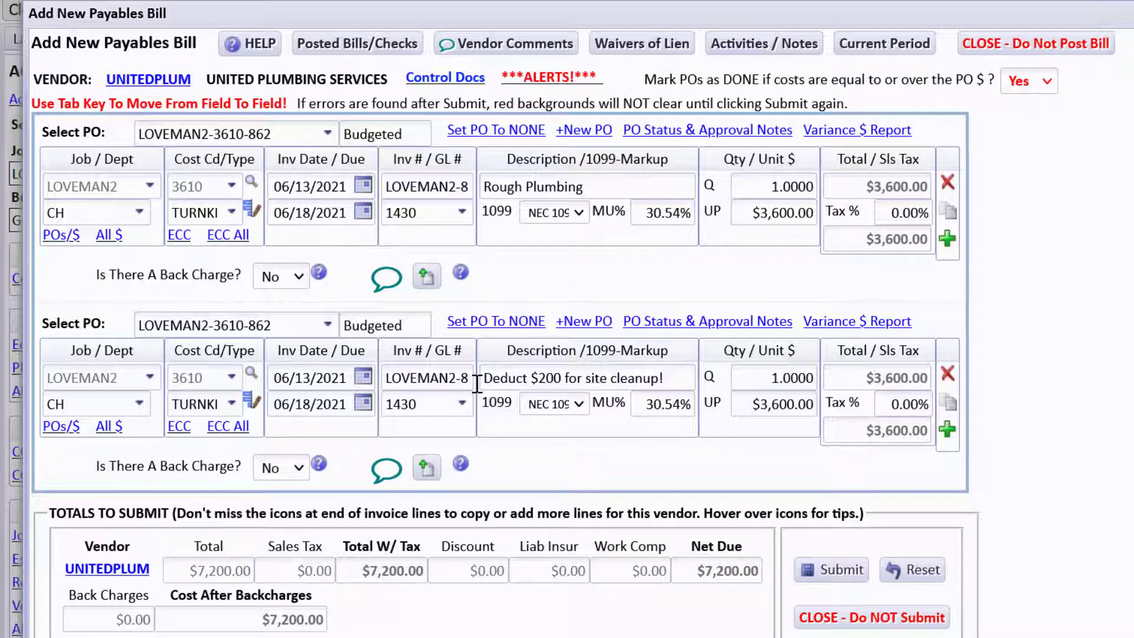
pyautogui.click(749, 400)
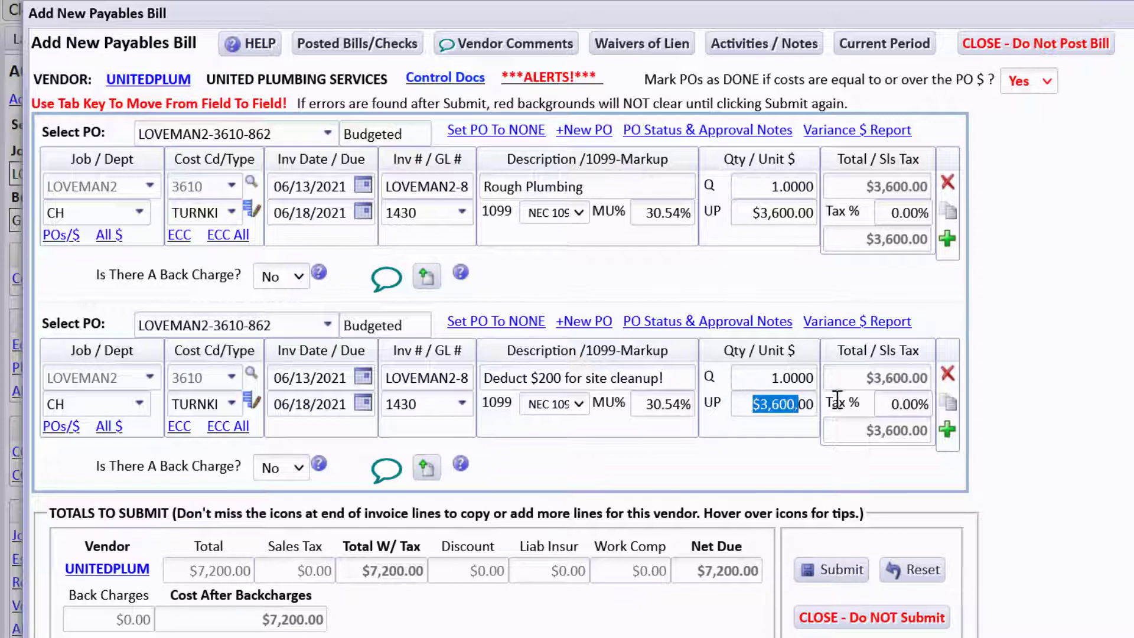
pyautogui.write('-200')
pyautogui.press('Tab')
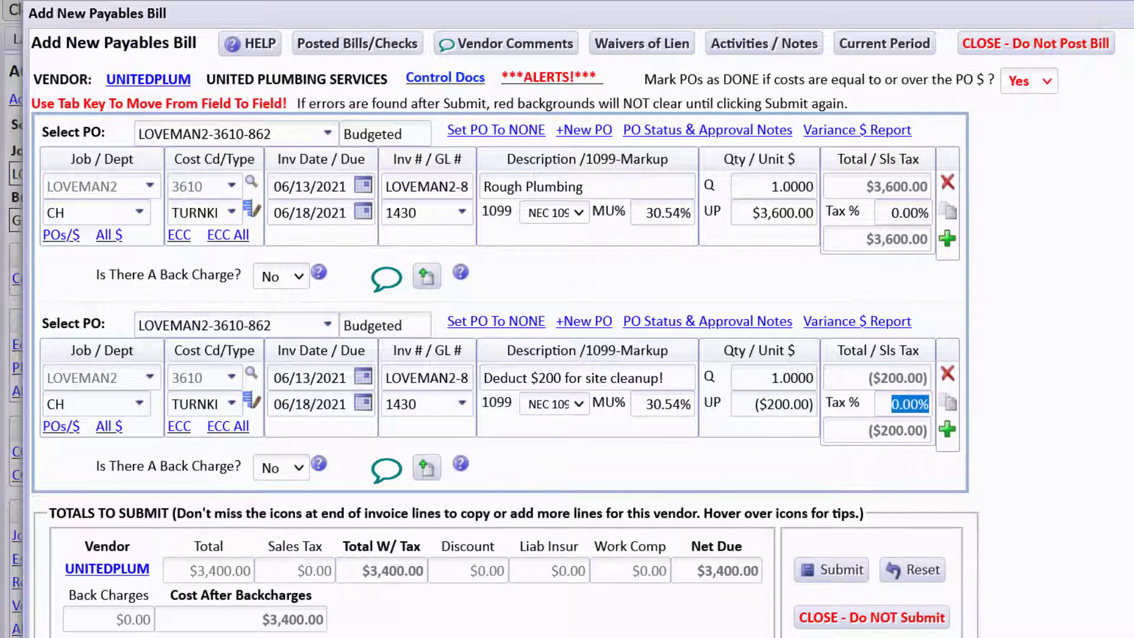
# Step: Submit the bill for checking and remove the exclamation mark from the second line's description
pyautogui.scroll(-1, 387, 466)
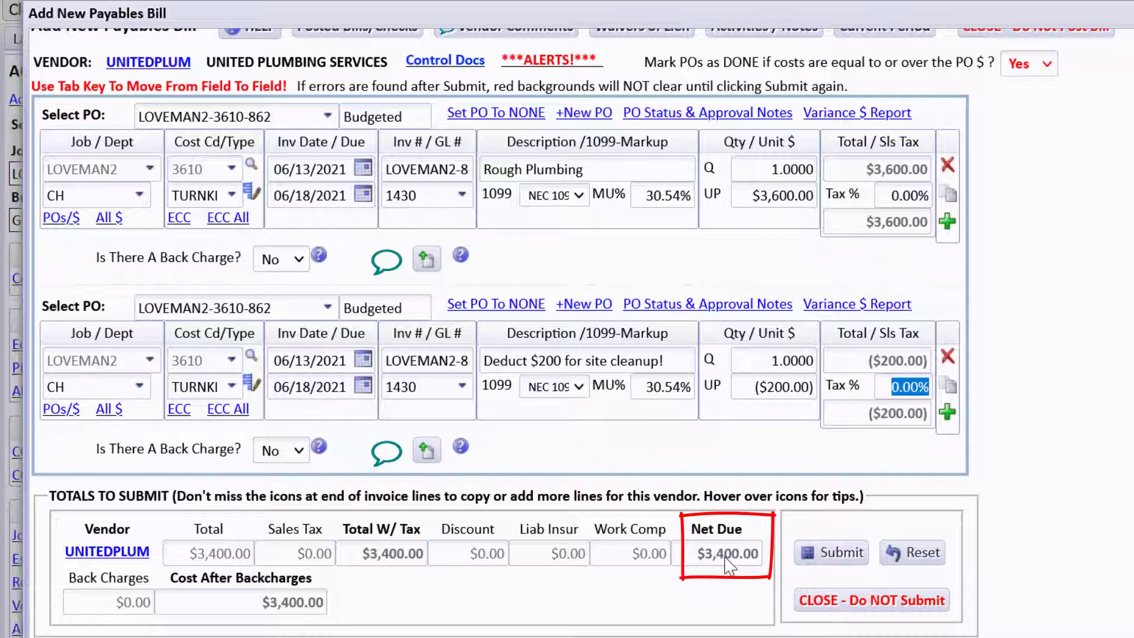
pyautogui.click(829, 562)
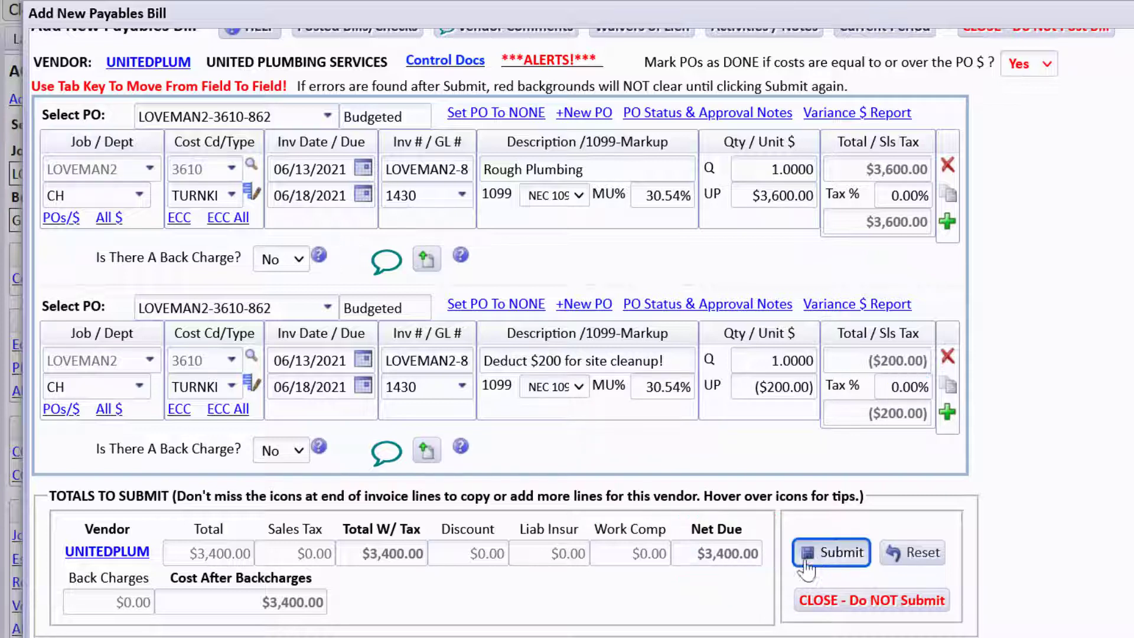
pyautogui.click(681, 455)
pyautogui.click(691, 358)
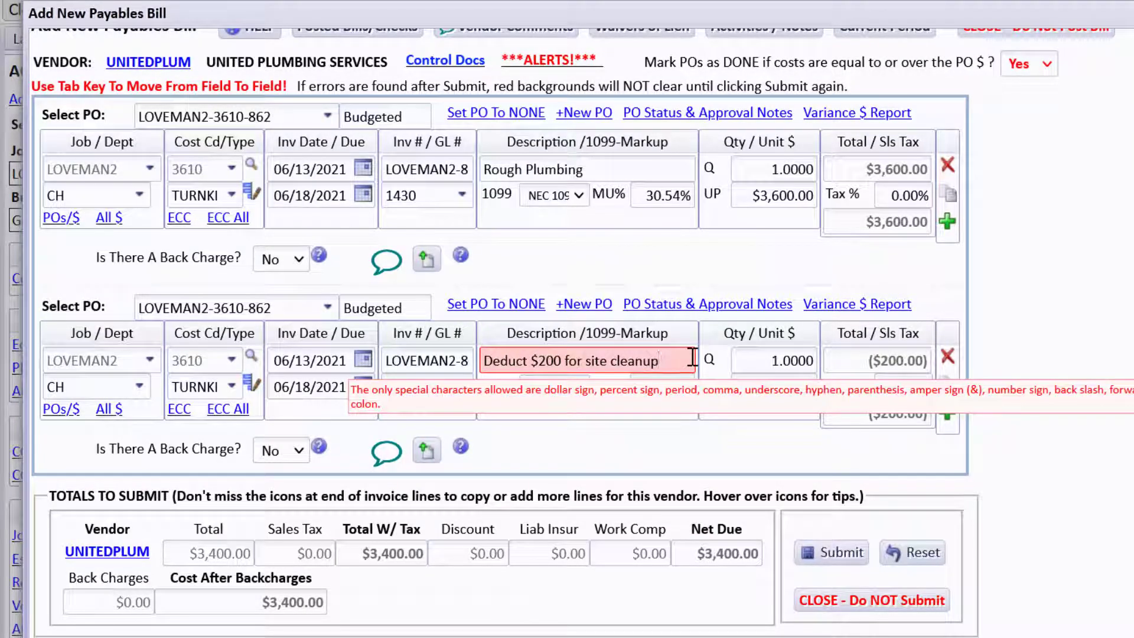
# Step: Submit the corrected bill and post it as unpaid to pay later
pyautogui.scroll(1, 572, 331)
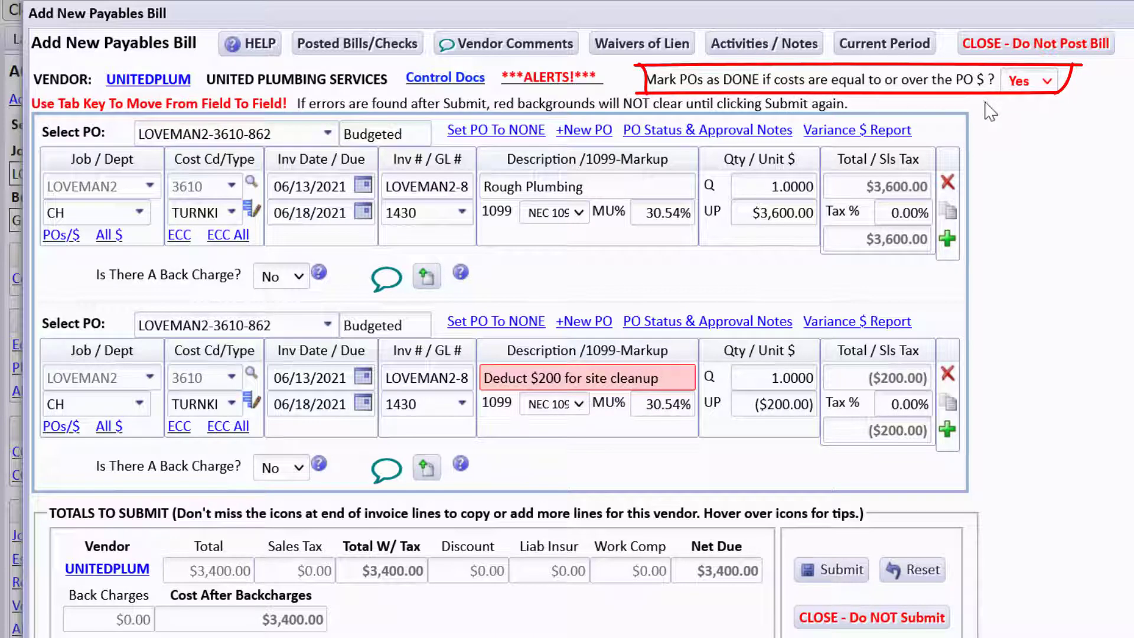
pyautogui.moveTo(691, 369)
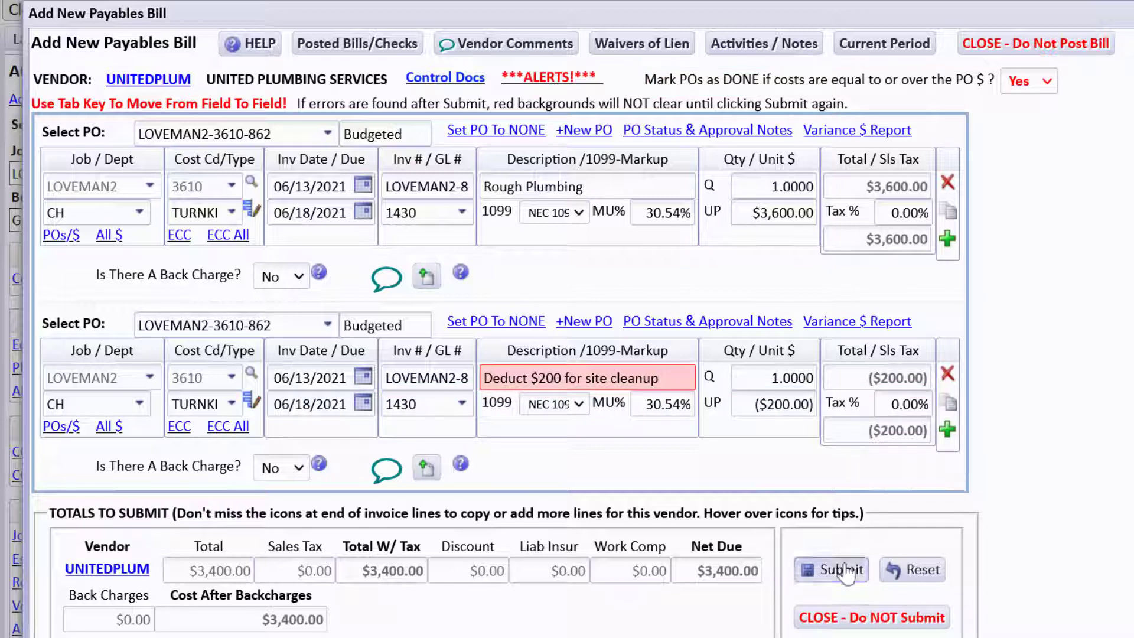
pyautogui.click(845, 571)
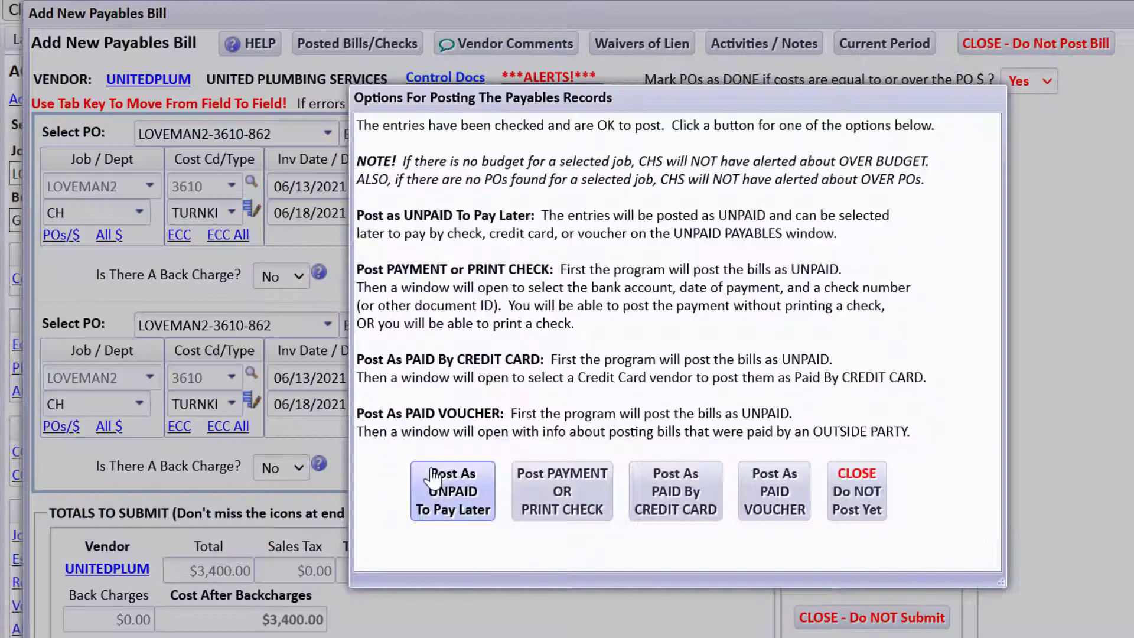
pyautogui.click(438, 476)
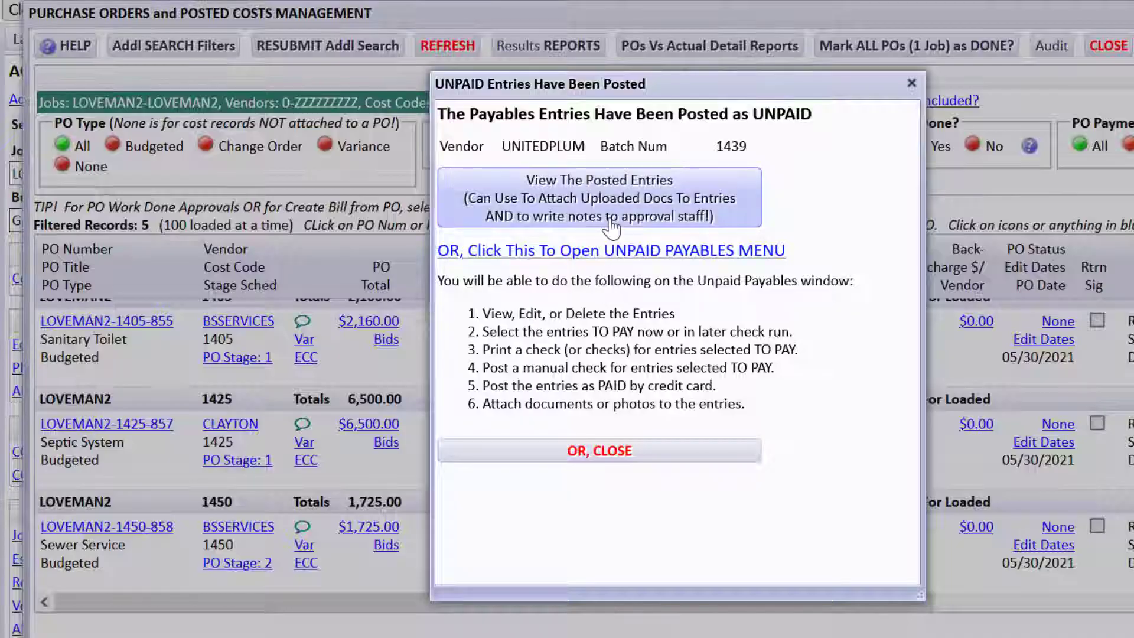
# Step: Review the posted entries of the payables batch, close the ledger, and return to the purchase order list
pyautogui.click(612, 228)
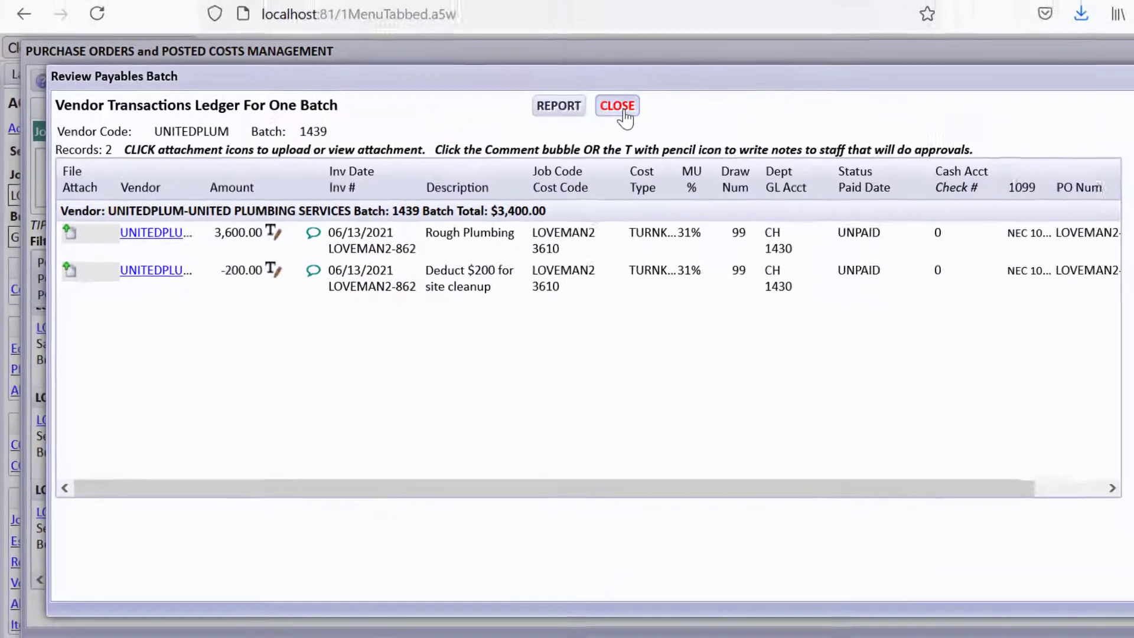
pyautogui.click(690, 75)
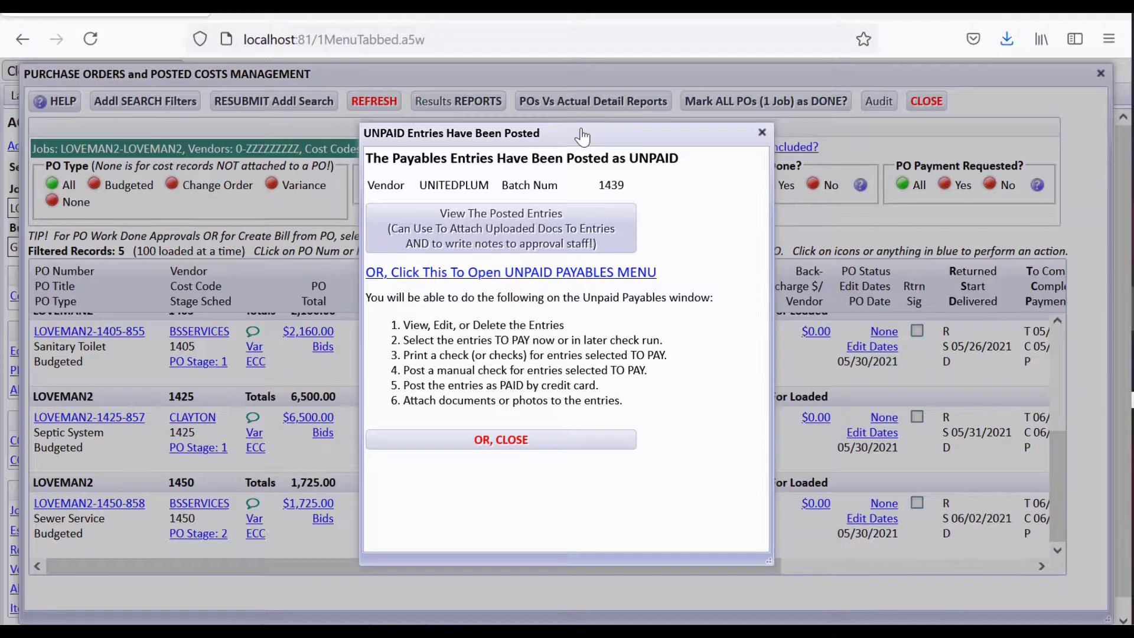
pyautogui.click(615, 440)
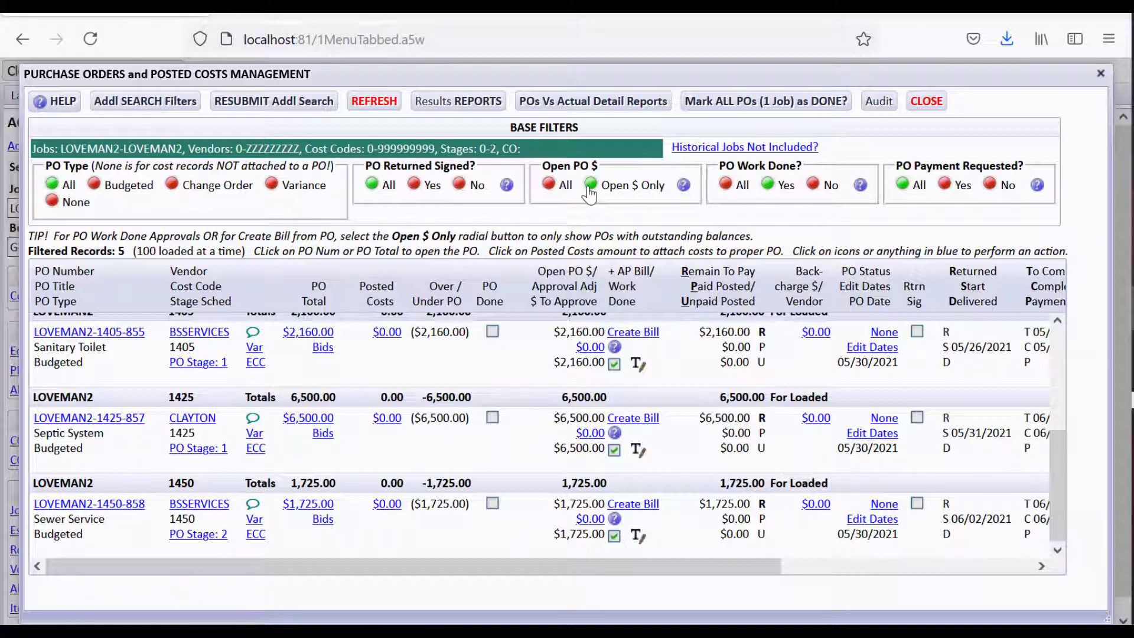
# Step: Include purchase orders of any work-done status and mark the Rough Plumbing purchase order as done, accepting its remaining balance
pyautogui.click(724, 188)
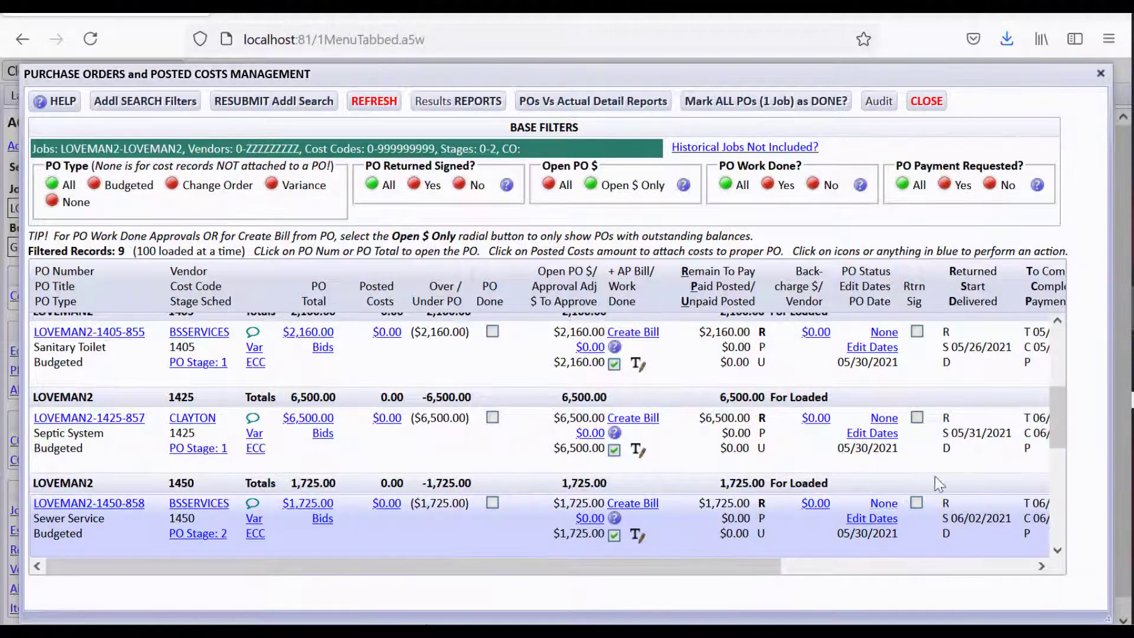
pyautogui.moveTo(1053, 408); pyautogui.dragTo(1045, 514)
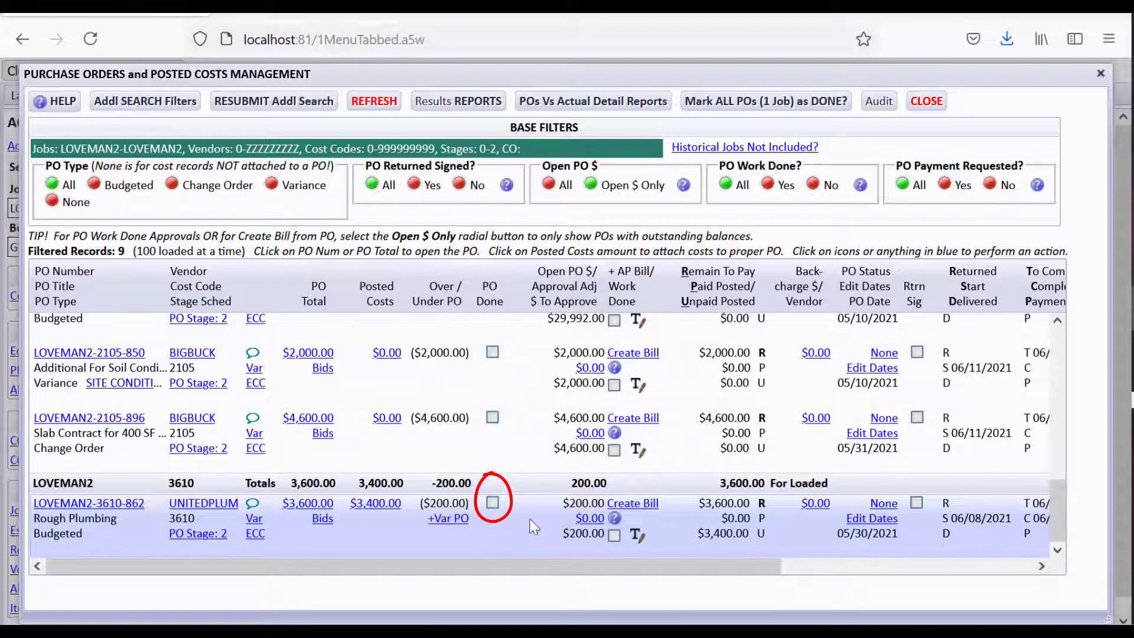
pyautogui.click(492, 505)
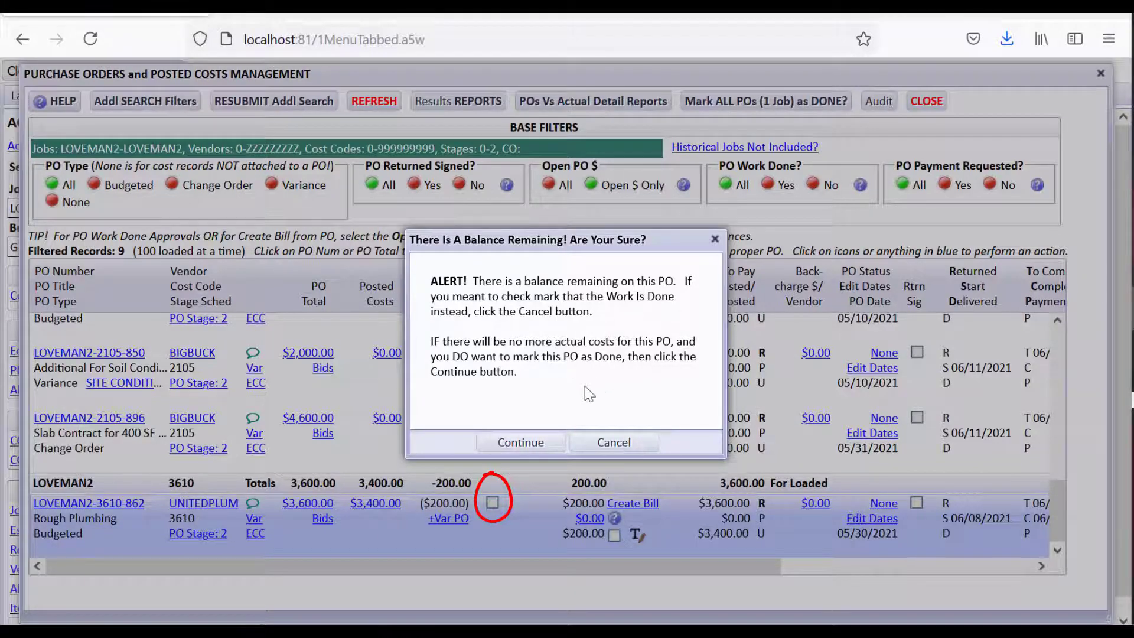
pyautogui.click(512, 442)
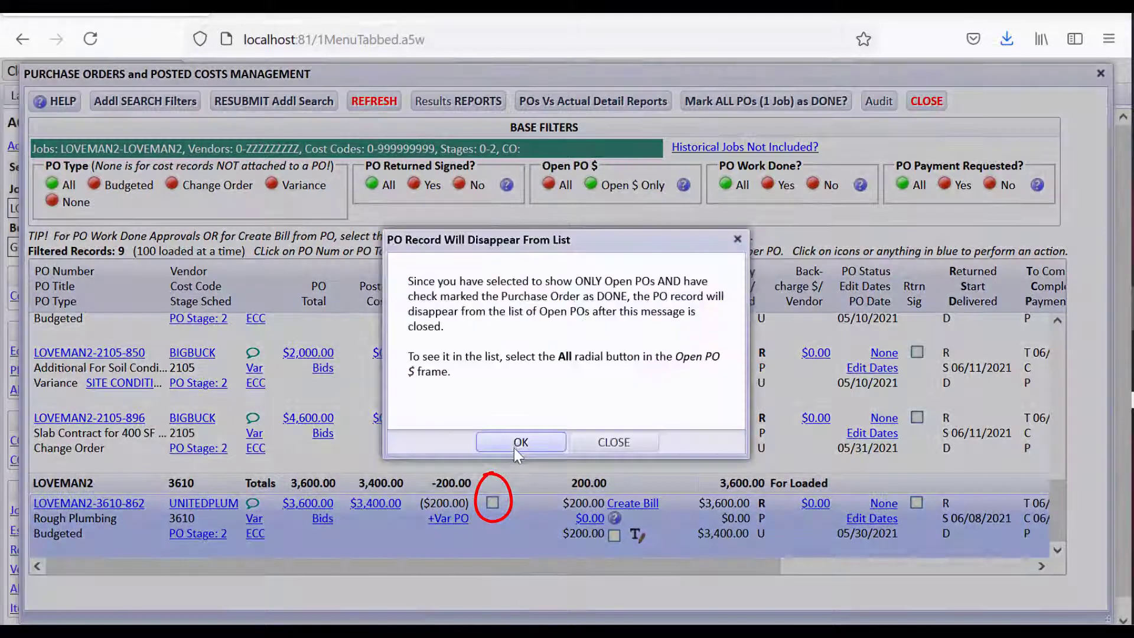
pyautogui.click(519, 444)
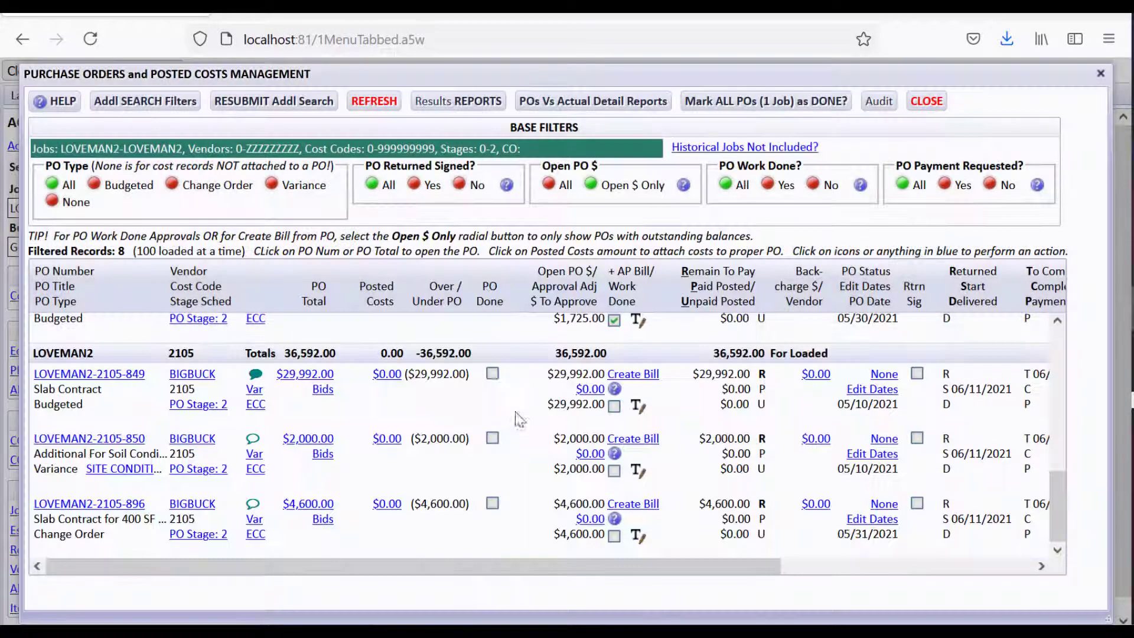
# Step: List all purchase orders regardless of open balance and check the Rough Plumbing order's done mark and amounts
pyautogui.click(551, 185)
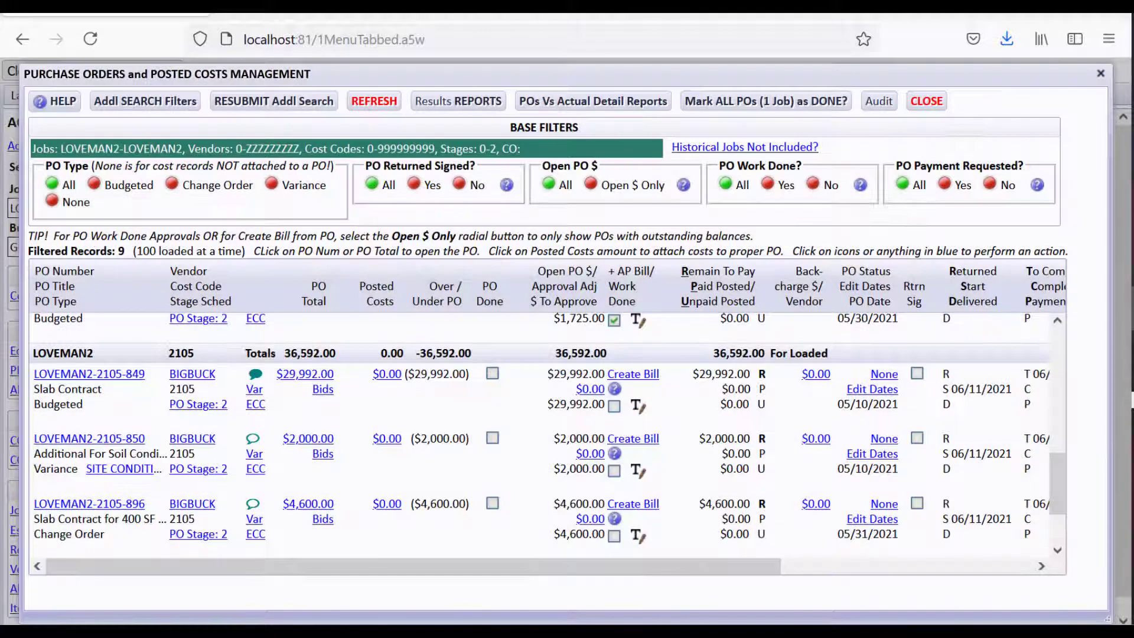
pyautogui.scroll(-1, 1068, 549)
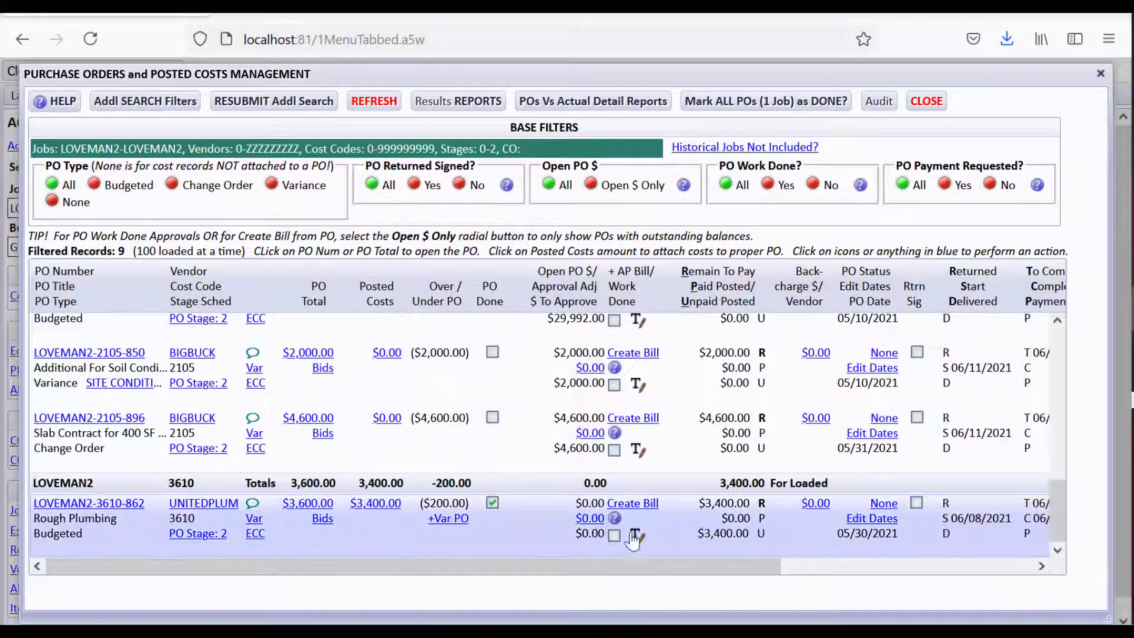